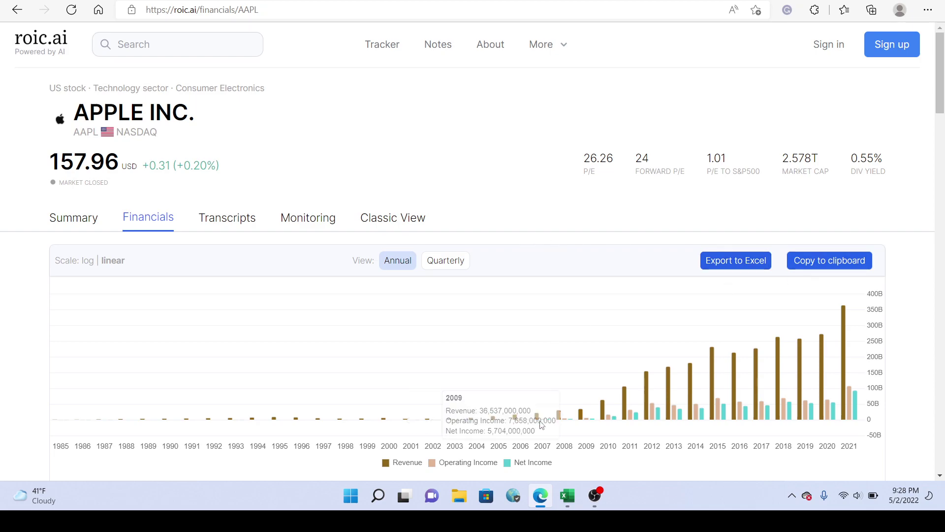
# Step: Copy the years 1985–2021 from row 1 of the raw sheet
pyautogui.click(567, 496)
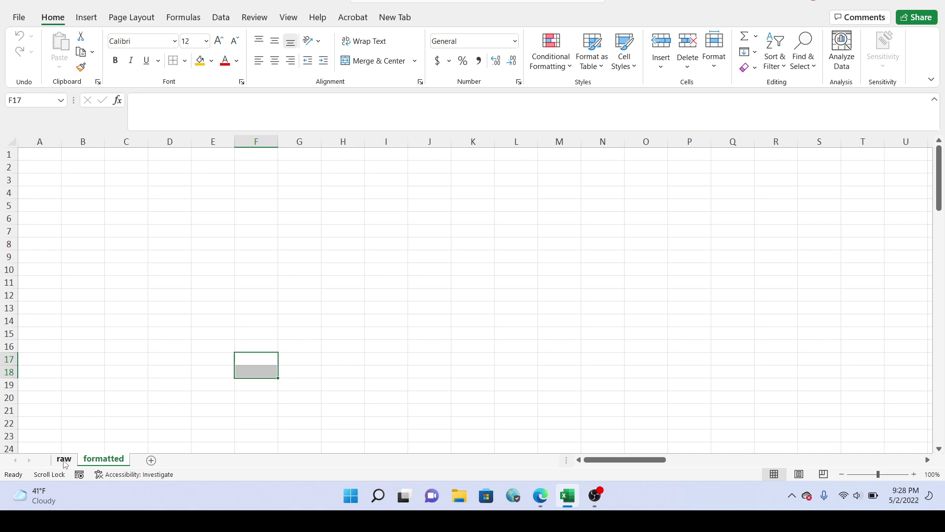
pyautogui.click(64, 459)
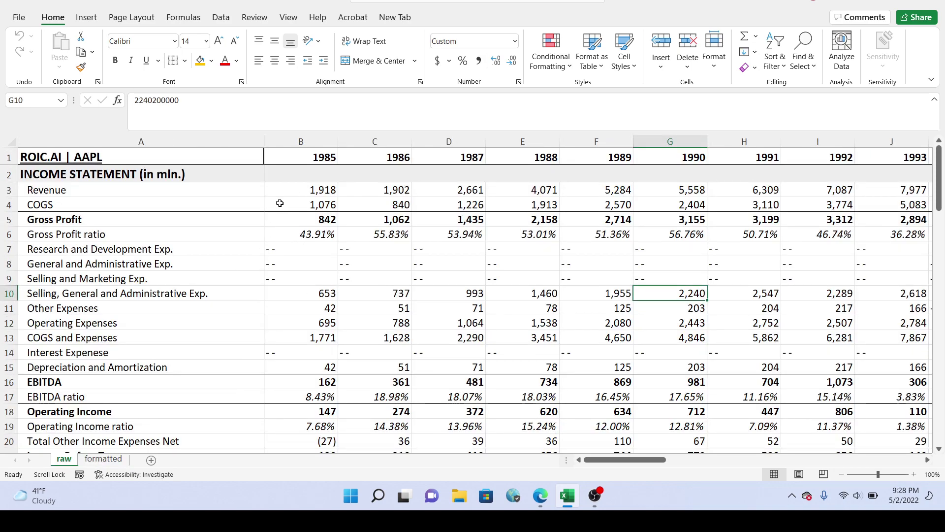
pyautogui.click(300, 189)
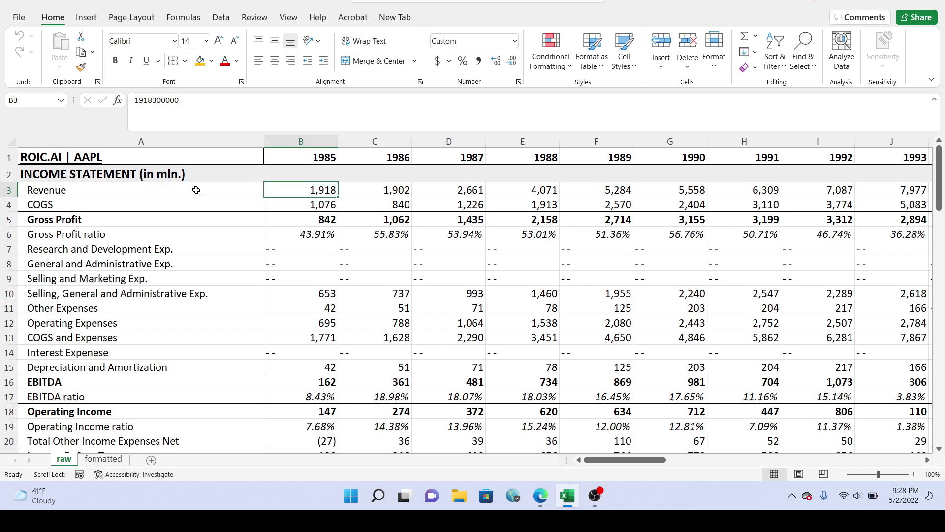
pyautogui.click(308, 157)
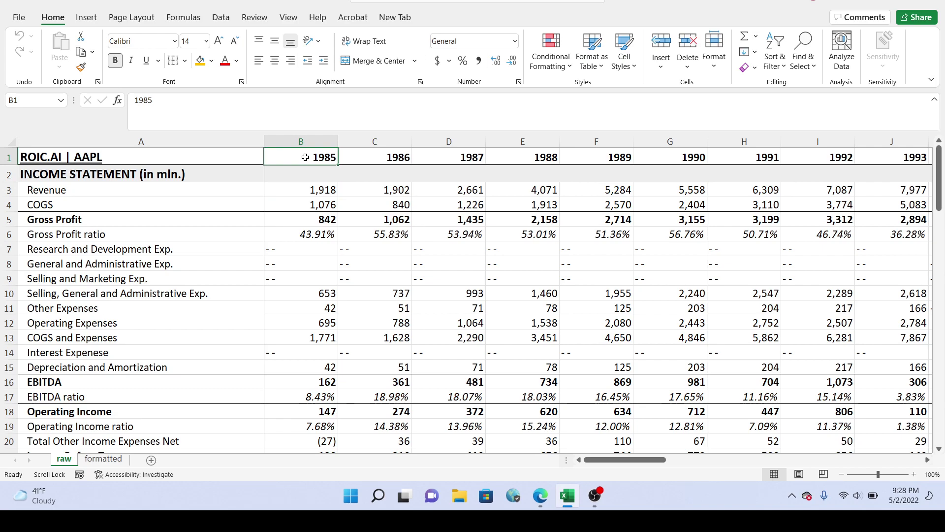
pyautogui.hotkey('ctrl', 'shift', 'Right')
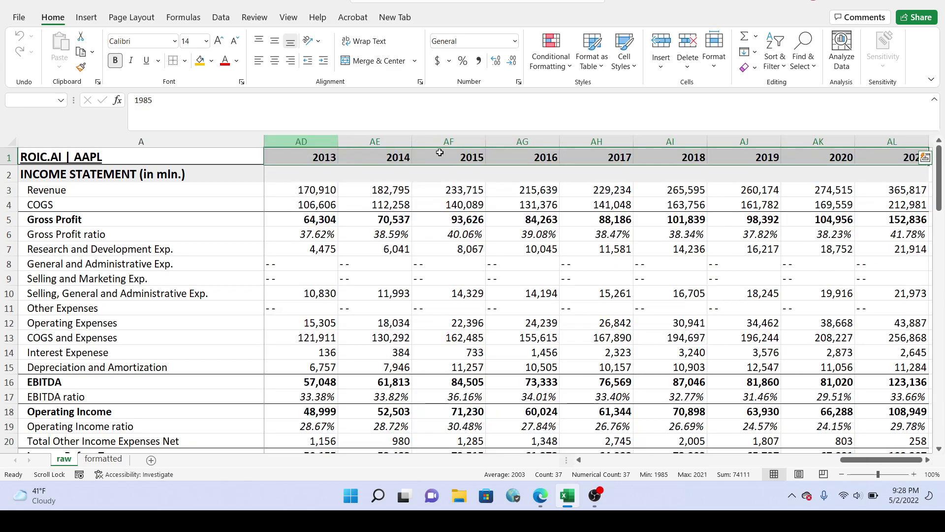
pyautogui.rightClick(466, 157)
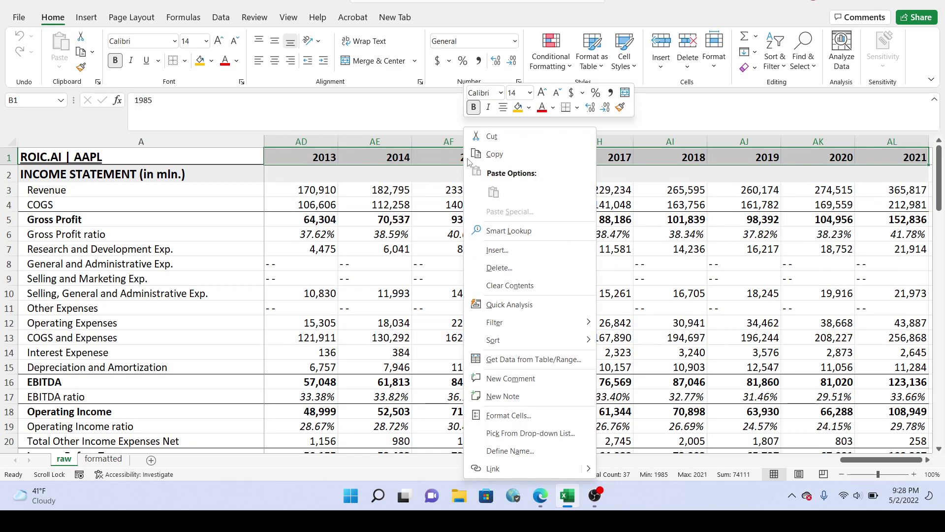
pyautogui.click(490, 153)
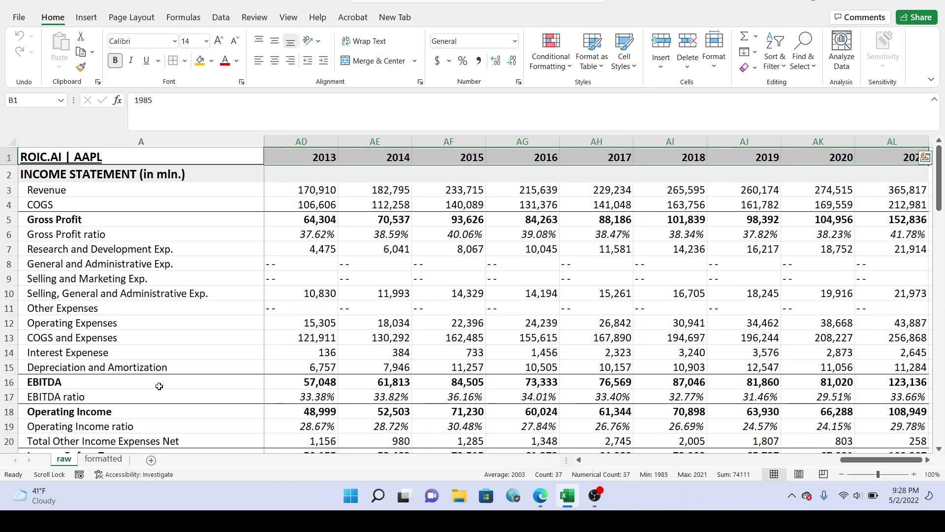
pyautogui.hotkey('ctrl', 'c')
# Step: Enter the header 'Years' in cell B1 of the formatted sheet
pyautogui.click(98, 460)
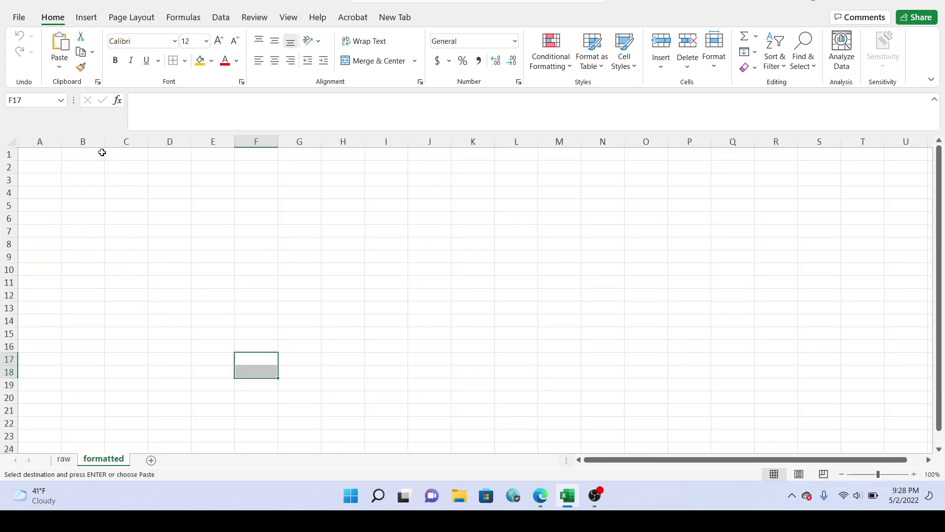
pyautogui.click(87, 157)
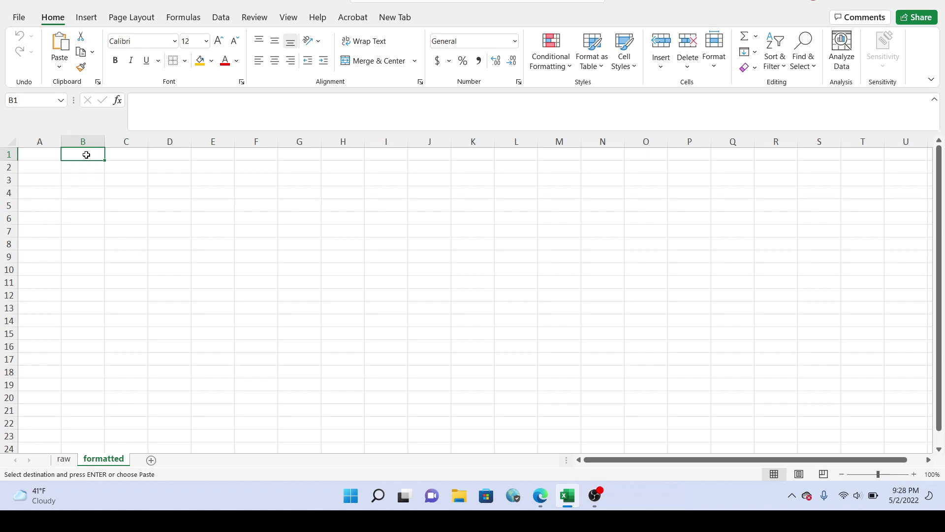
pyautogui.press('Escape')
pyautogui.write('Years')
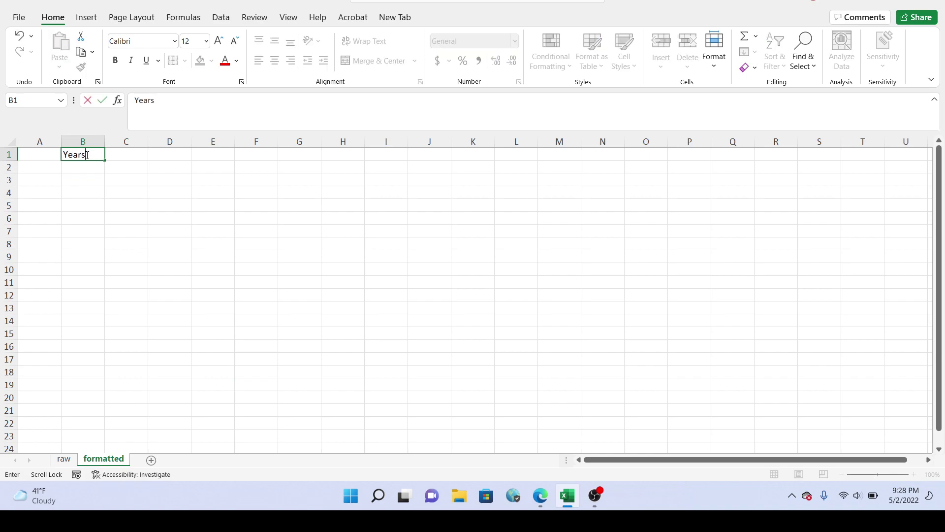
pyautogui.press('Return')
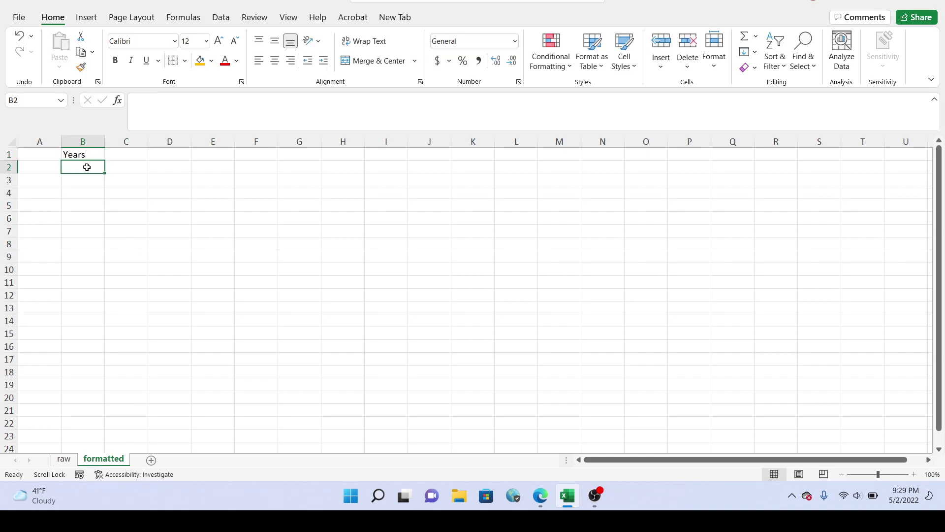
pyautogui.rightClick(87, 172)
pyautogui.click(78, 171)
# Step: Paste the years 1985–2021 transposed down column B starting at B2
pyautogui.click(64, 460)
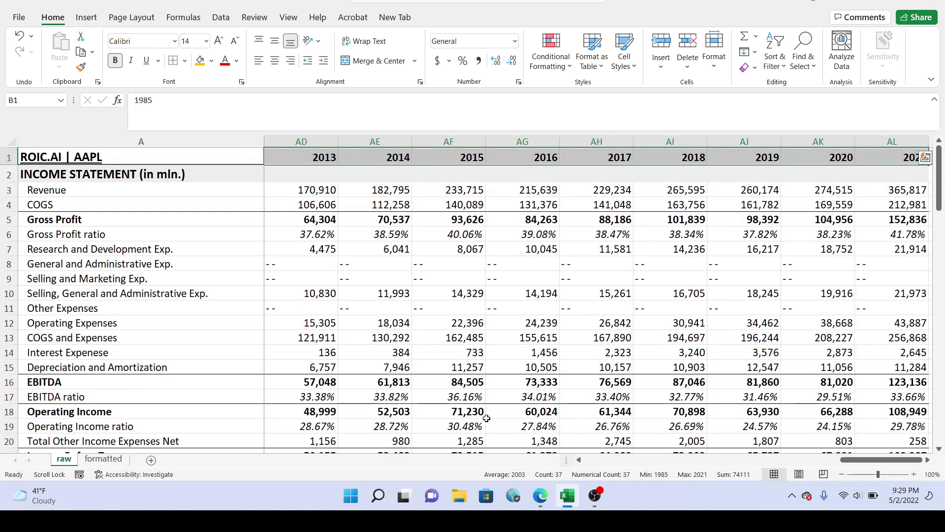
pyautogui.rightClick(424, 154)
pyautogui.click(456, 154)
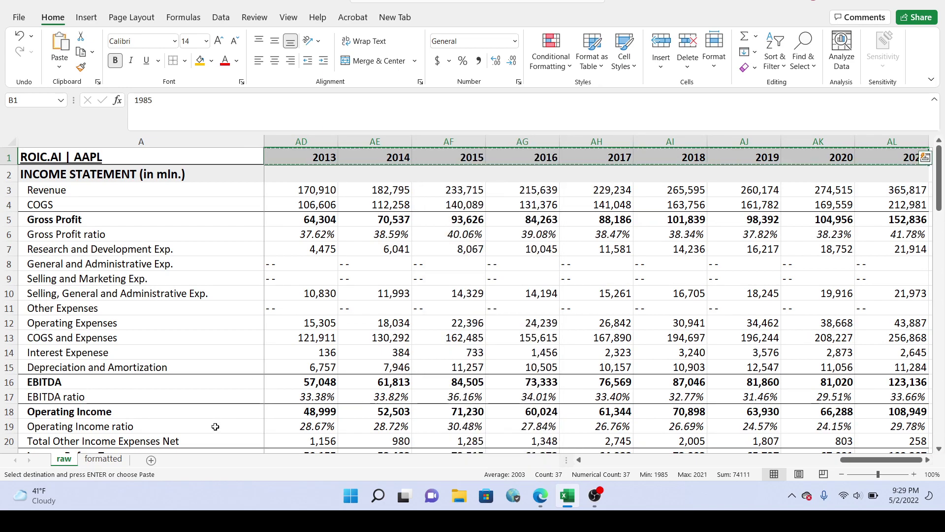
pyautogui.click(96, 460)
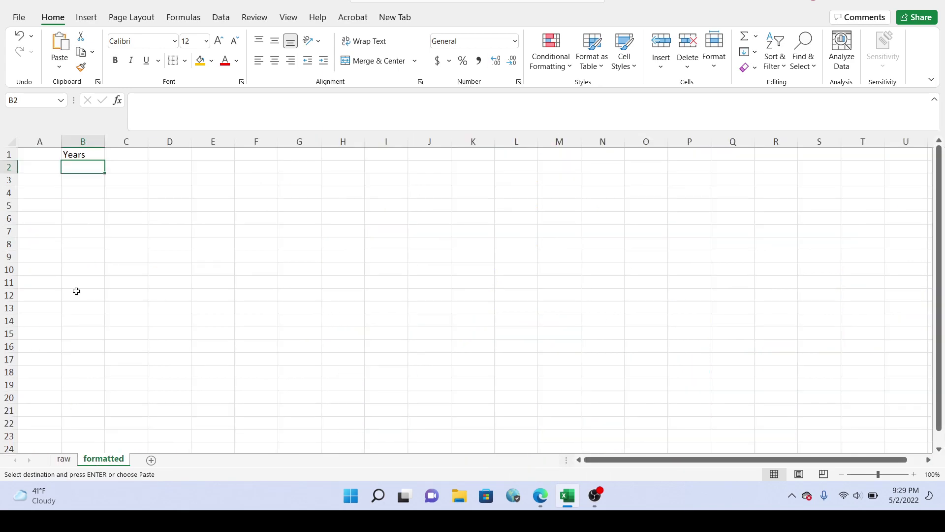
pyautogui.rightClick(89, 169)
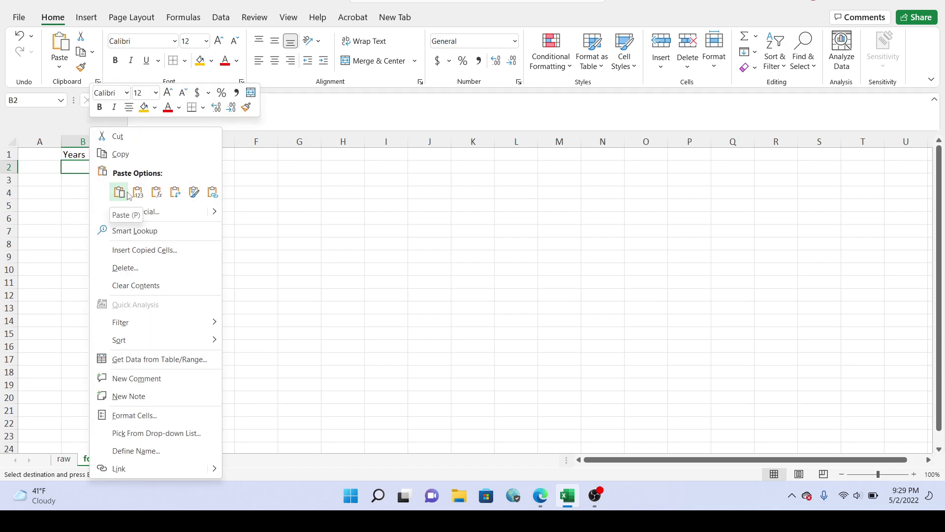
pyautogui.click(174, 192)
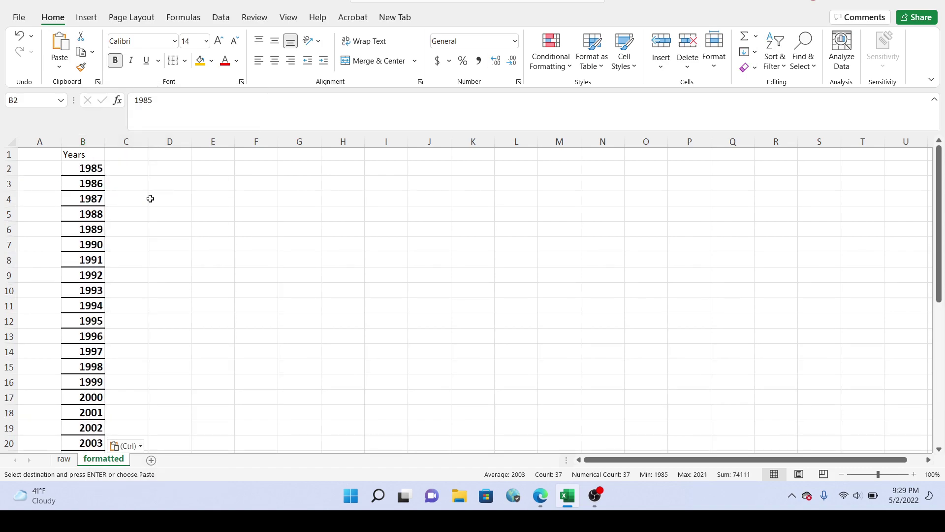
pyautogui.scroll(-2, 142, 197)
pyautogui.scroll(2, 141, 224)
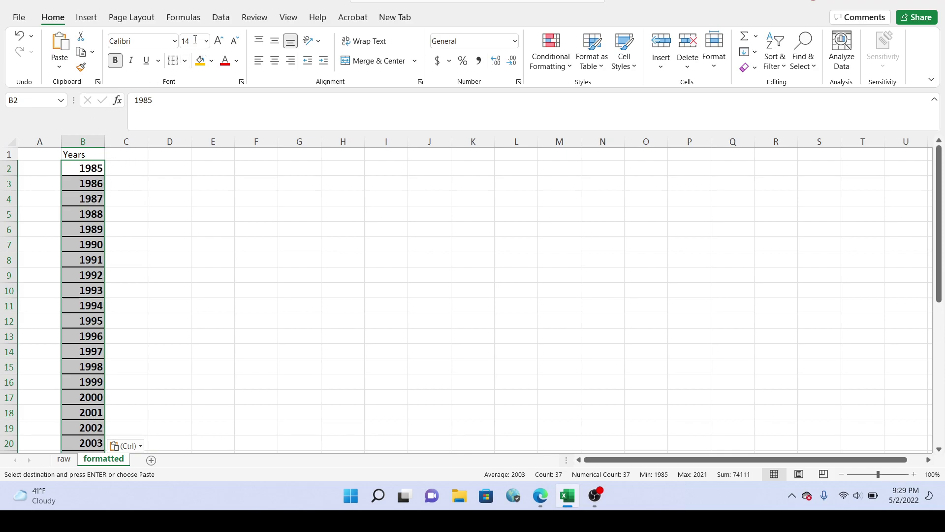
pyautogui.press('Escape')
pyautogui.hotkey('ctrl', 'z')
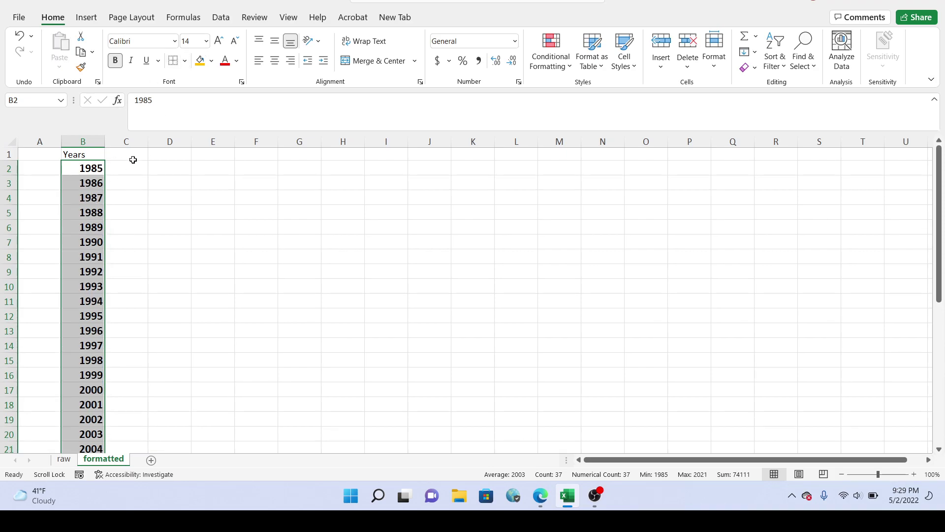
# Step: Add 'Revenue' and 'Net Income' headers in C1 and D1, autofitting column D
pyautogui.click(128, 156)
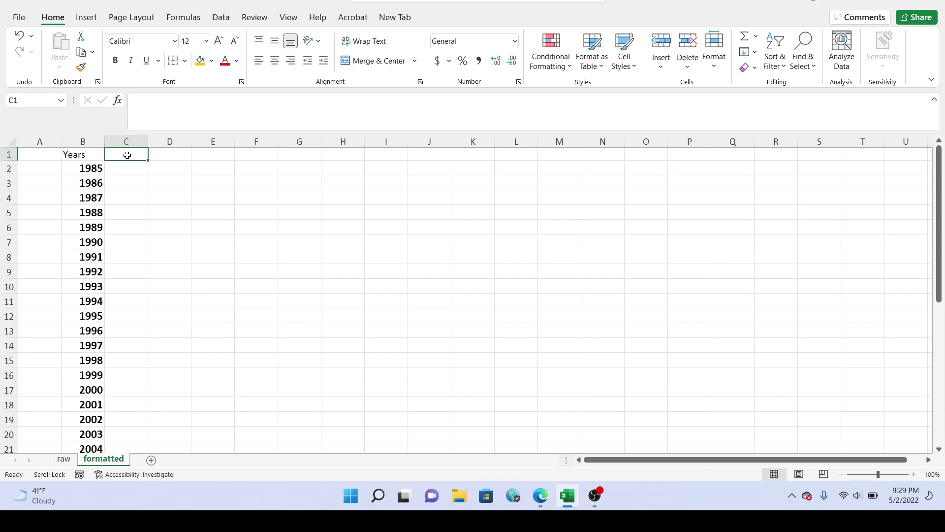
pyautogui.write('Revenu')
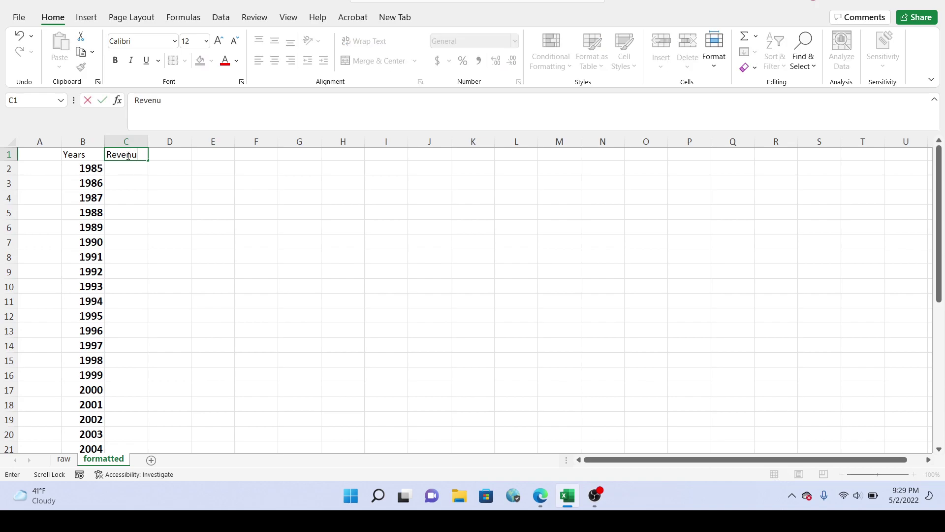
pyautogui.write('e')
pyautogui.click(169, 158)
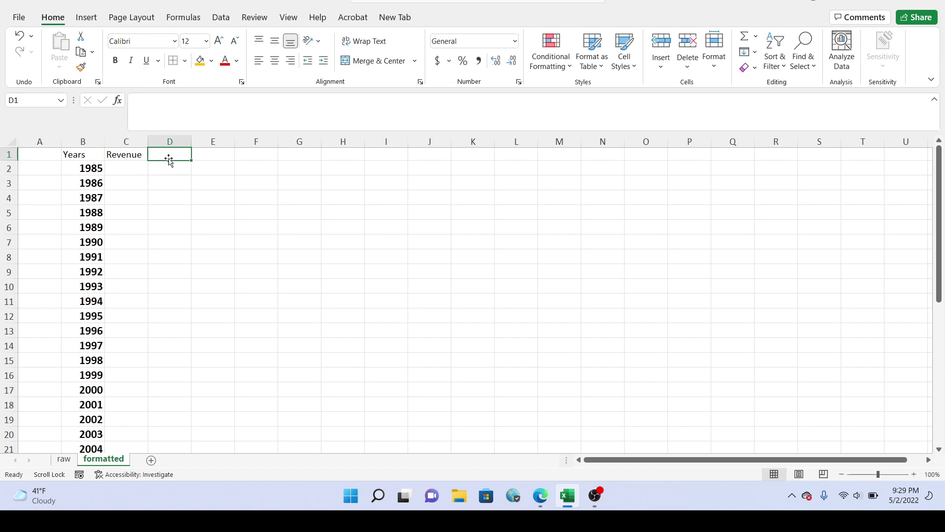
pyautogui.write('Net Income')
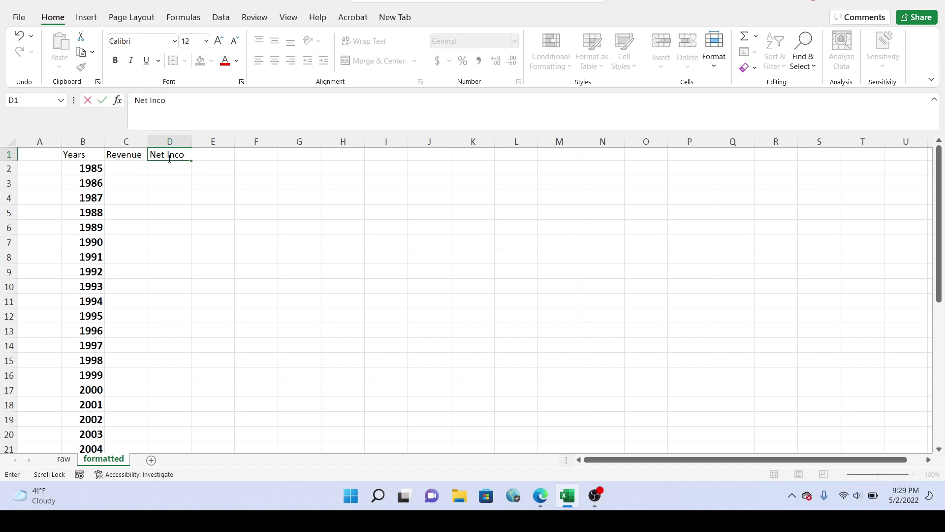
pyautogui.click(189, 138)
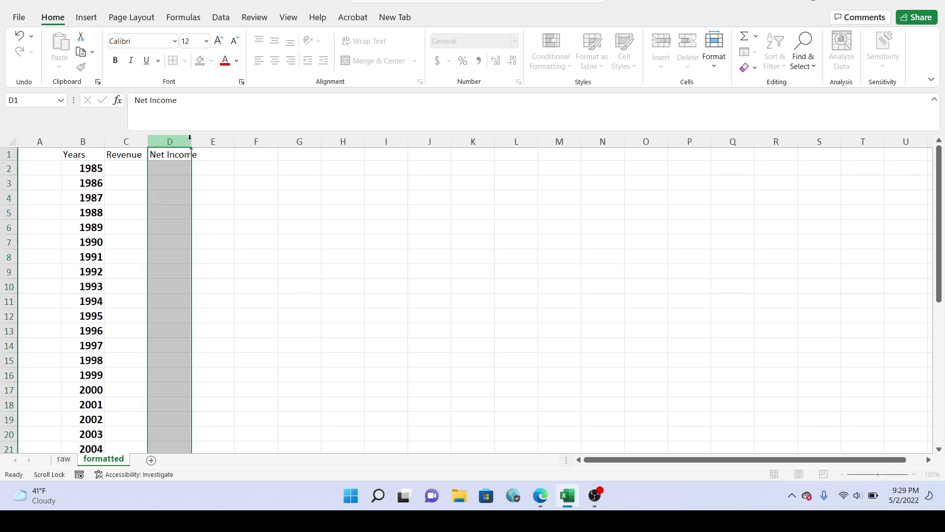
pyautogui.doubleClick(192, 140)
# Step: Add 'Net Margin' and 'Shares Ourstanding' headers in E1 and F1, autofitting both columns
pyautogui.click(212, 154)
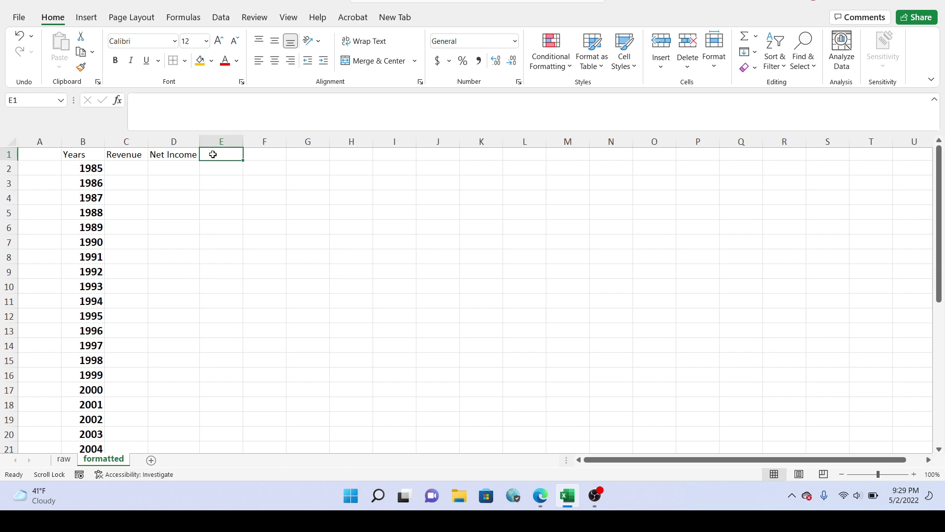
pyautogui.write('Net')
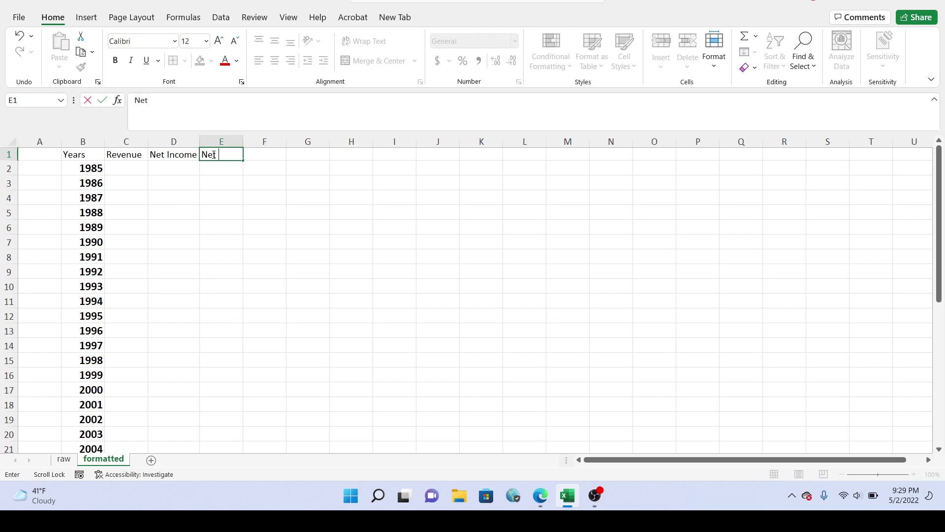
pyautogui.write(' Margin')
pyautogui.click(245, 158)
pyautogui.doubleClick(244, 140)
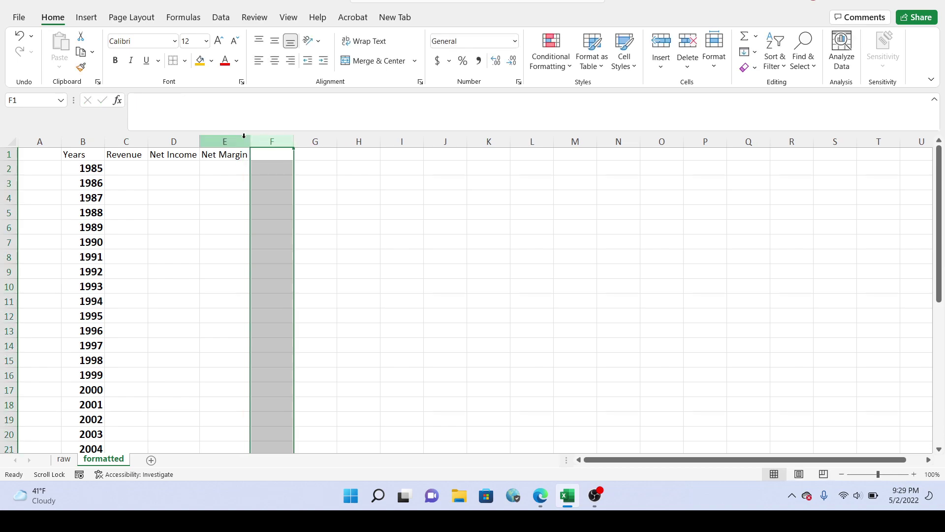
pyautogui.click(263, 158)
pyautogui.write('Shares')
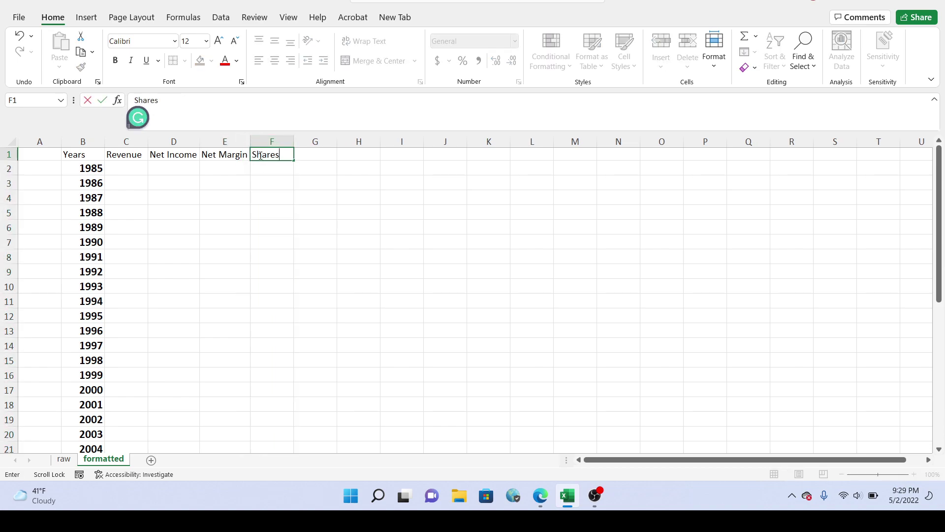
pyautogui.write(' Ourstanding')
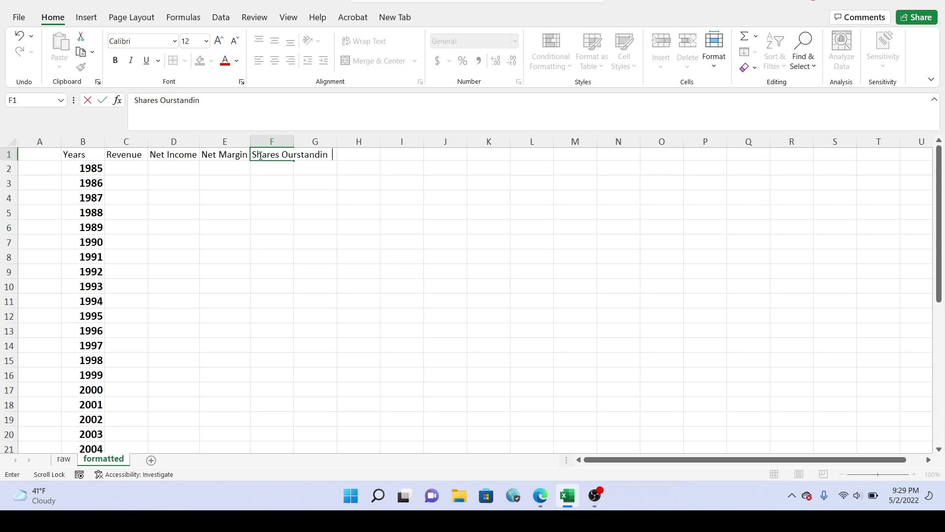
pyautogui.click(306, 171)
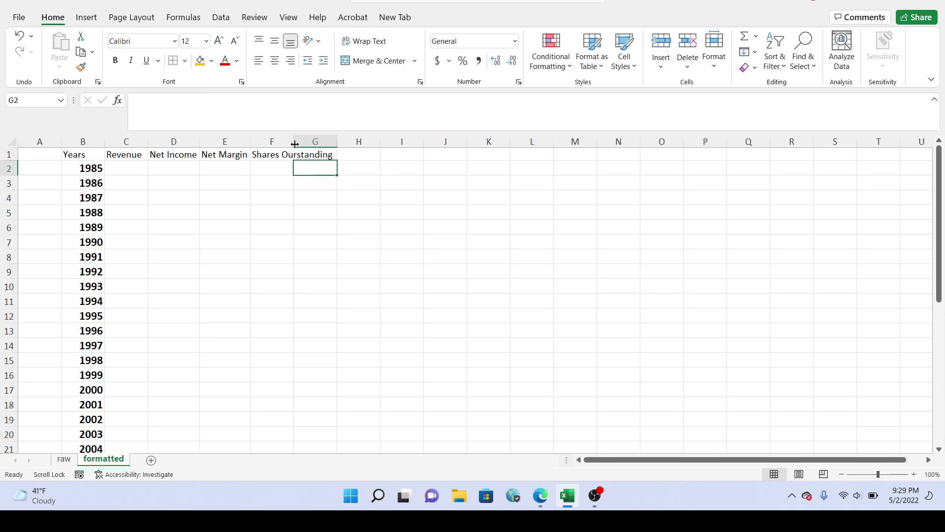
pyautogui.doubleClick(295, 143)
pyautogui.click(122, 168)
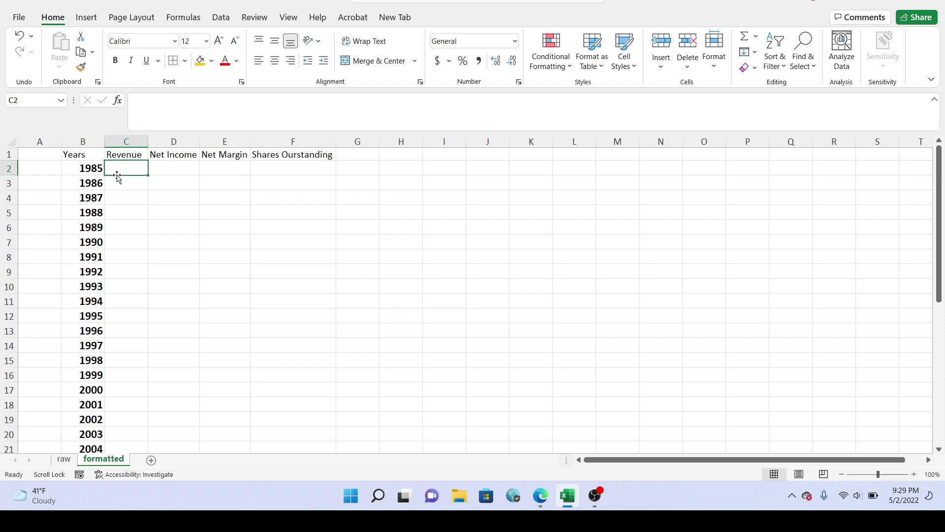
# Step: Copy the raw sheet's 1985–2021 Revenue row and paste it transposed down column C
pyautogui.click(60, 459)
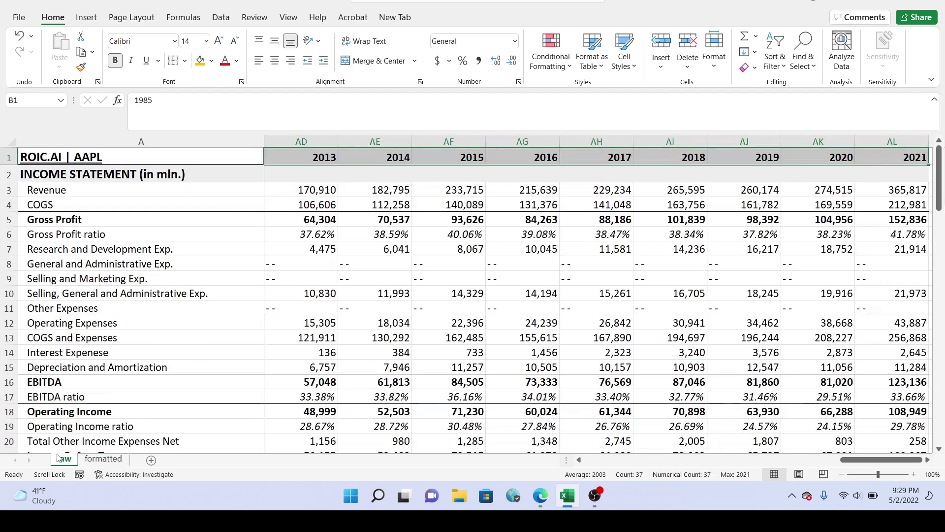
pyautogui.click(318, 193)
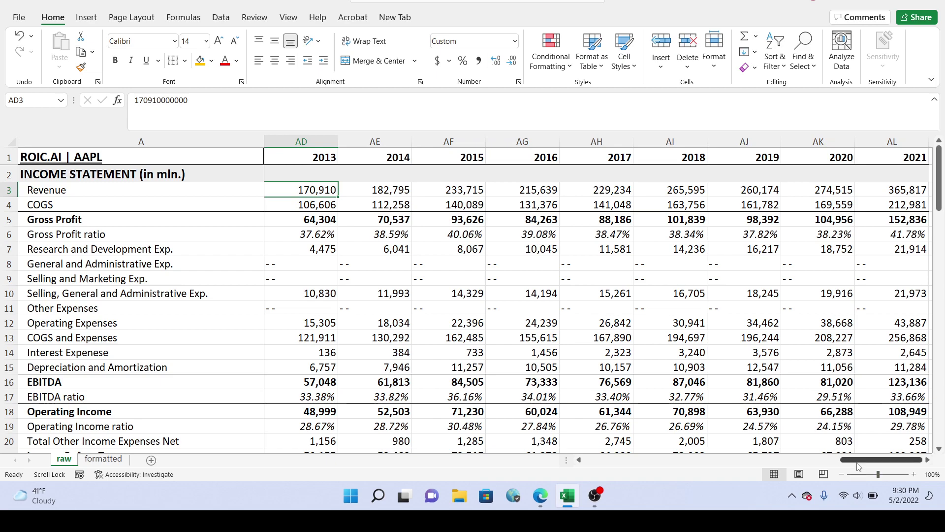
pyautogui.moveTo(859, 460); pyautogui.dragTo(794, 460)
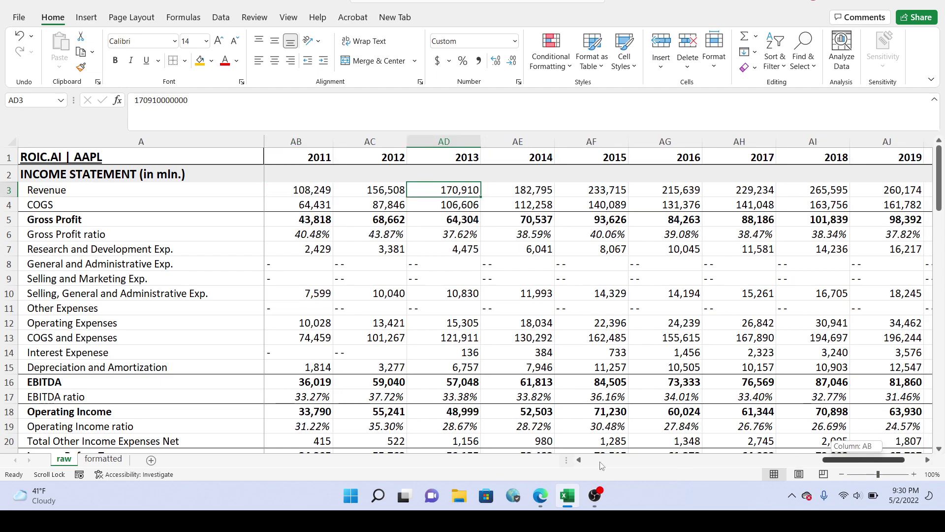
pyautogui.moveTo(830, 463); pyautogui.dragTo(626, 466)
pyautogui.click(586, 463)
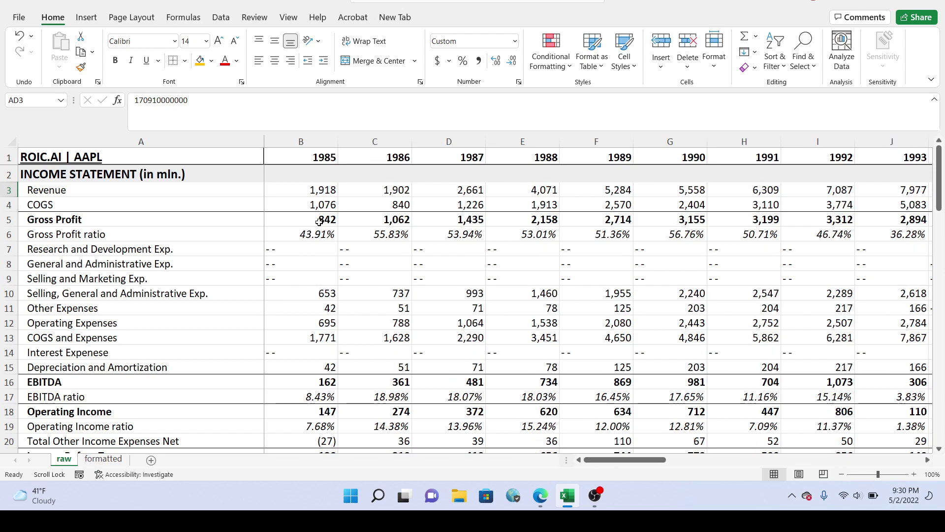
pyautogui.click(313, 198)
pyautogui.click(316, 189)
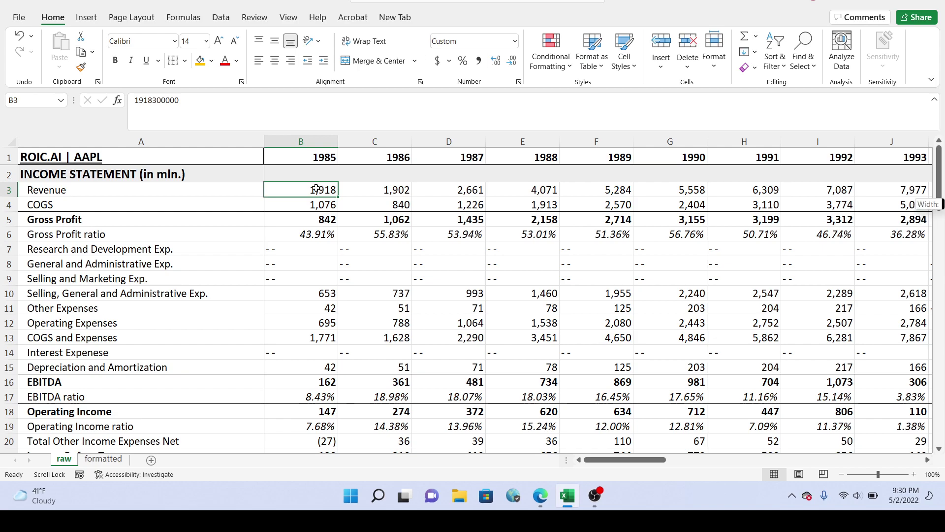
pyautogui.hotkey('ctrl', 'shift', 'Right')
pyautogui.hotkey('ctrl', 'c')
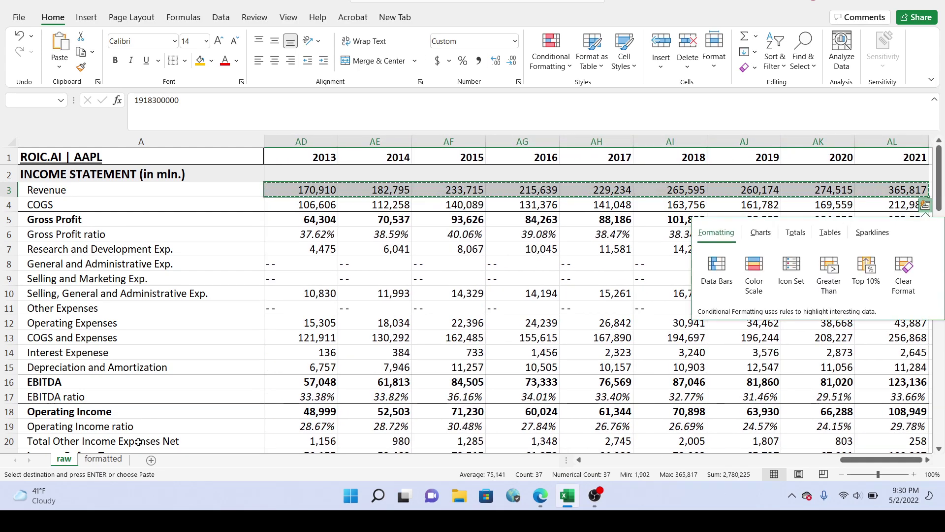
pyautogui.click(102, 460)
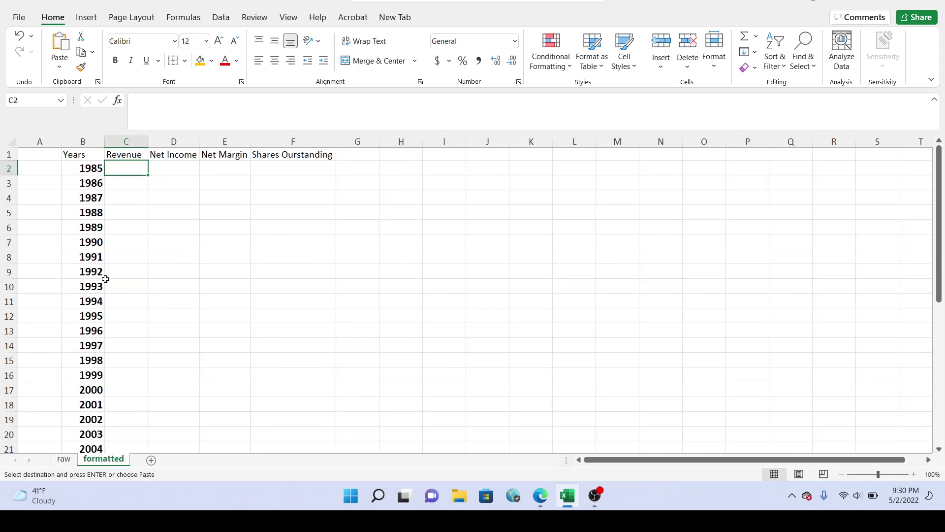
pyautogui.rightClick(125, 169)
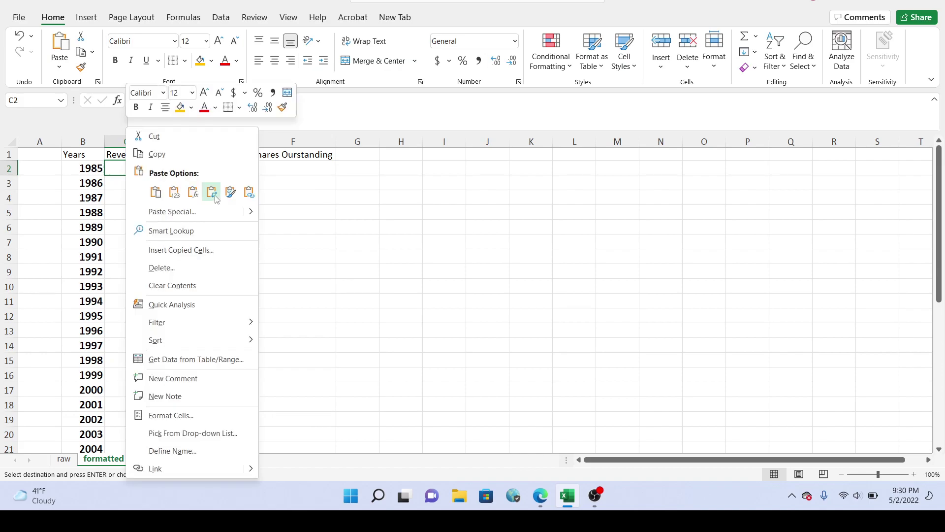
pyautogui.click(215, 195)
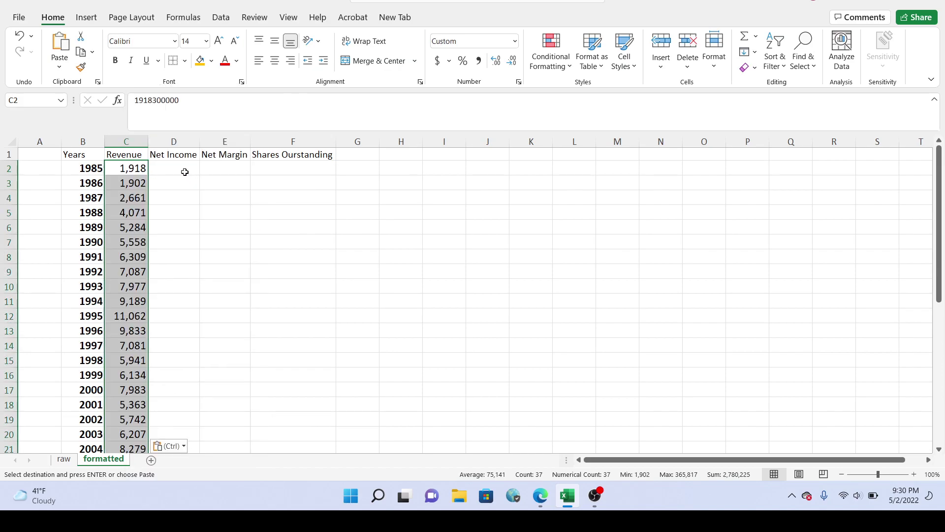
# Step: Copy the 1985–2021 Net Income row and paste it transposed down column D
pyautogui.click(184, 171)
pyautogui.click(64, 459)
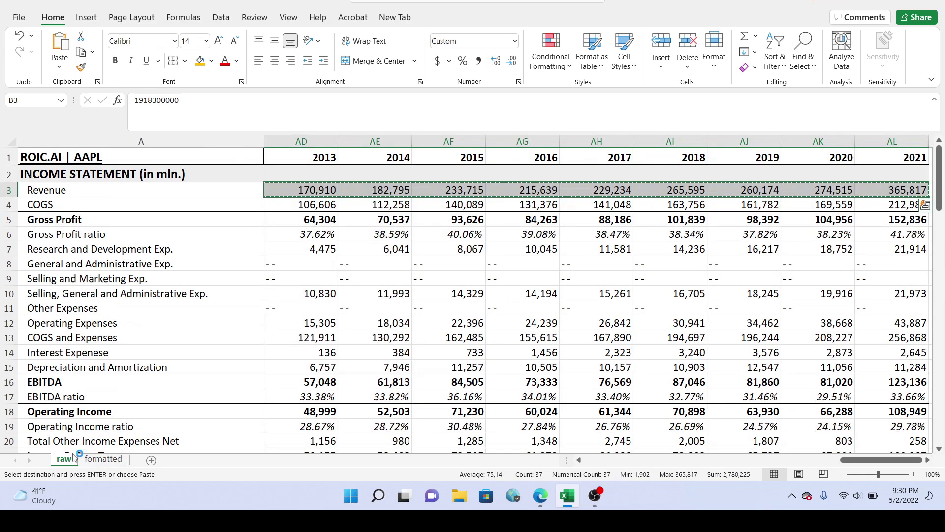
pyautogui.scroll(-4, 134, 311)
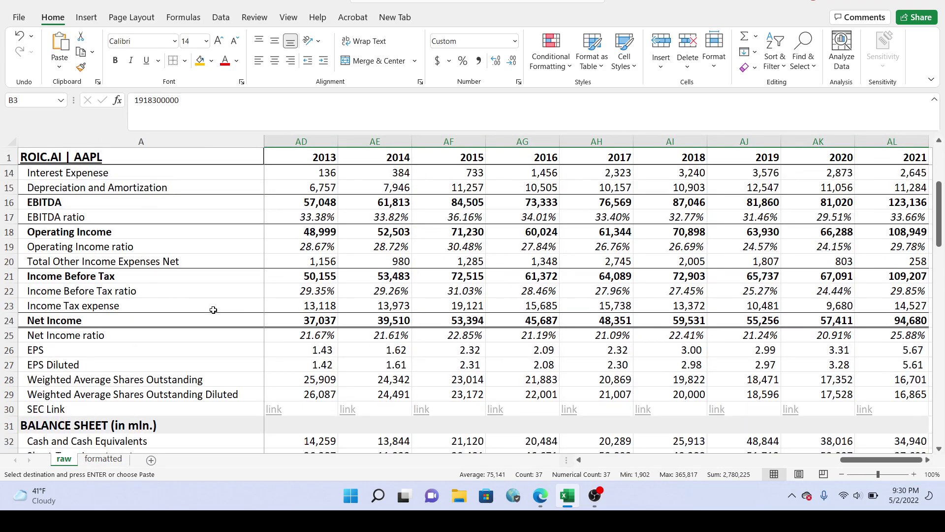
pyautogui.scroll(-1, 197, 344)
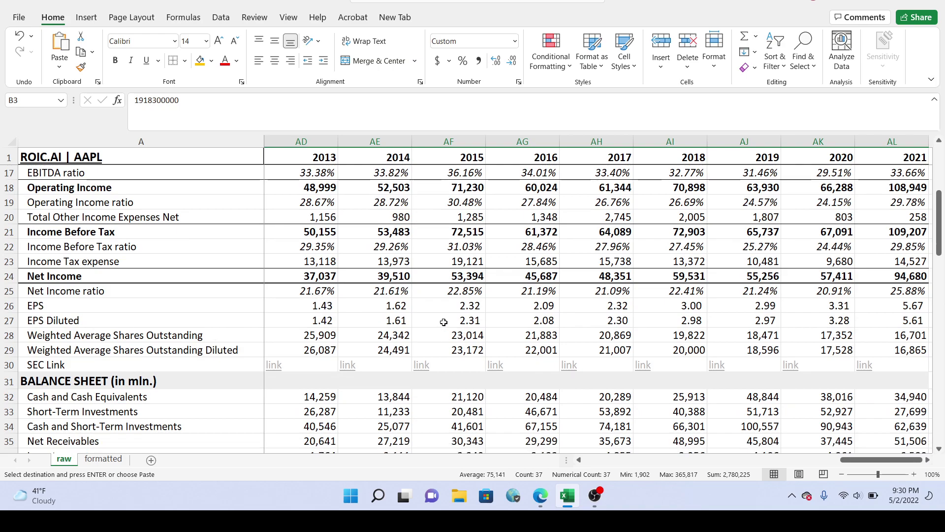
pyautogui.moveTo(853, 460); pyautogui.dragTo(659, 460)
pyautogui.moveTo(831, 464); pyautogui.dragTo(586, 463)
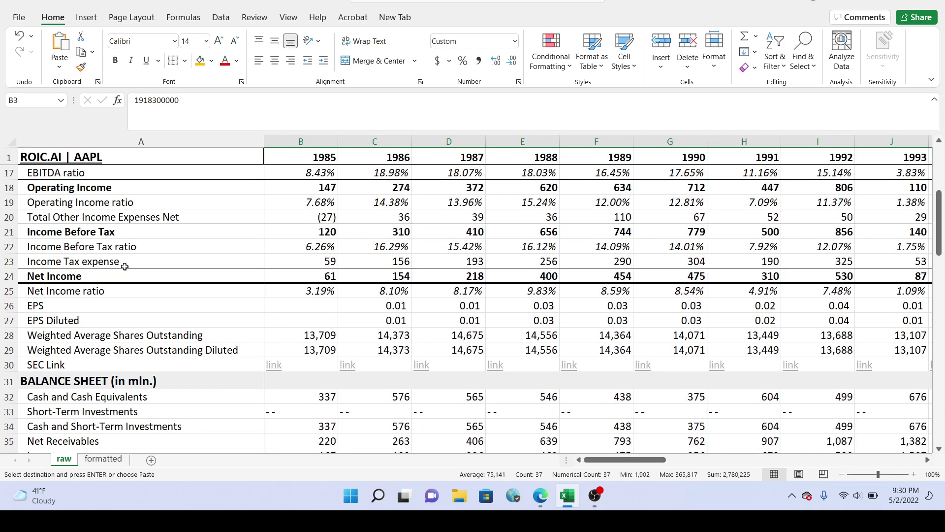
pyautogui.click(315, 277)
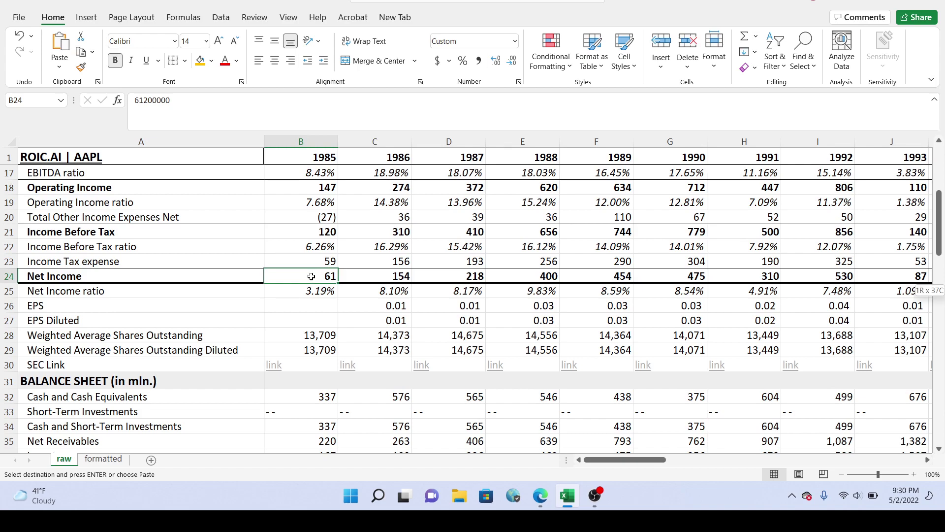
pyautogui.hotkey('ctrl', 'shift', 'Right')
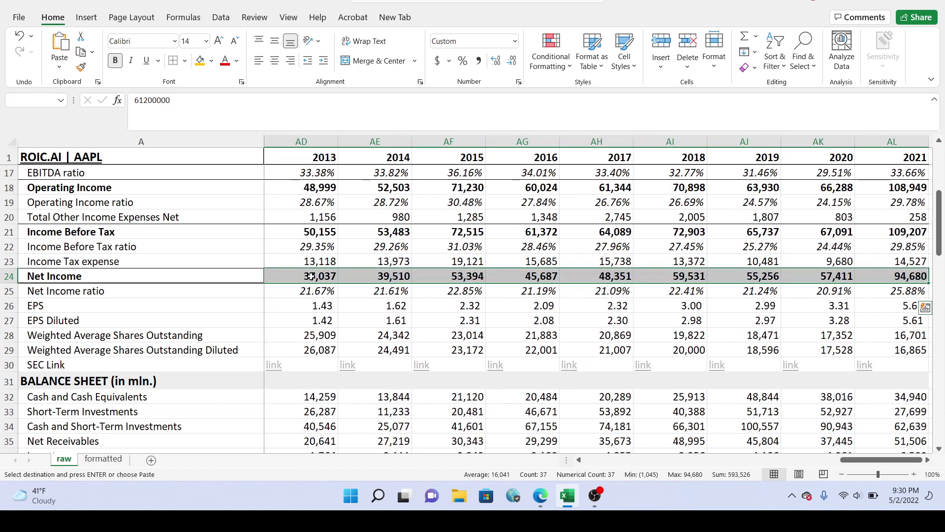
pyautogui.hotkey('ctrl', 'c')
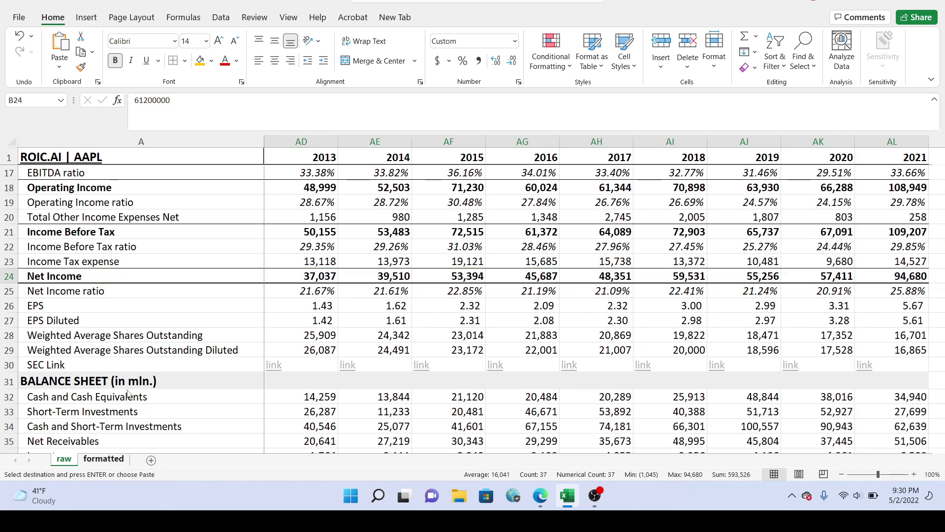
pyautogui.click(110, 462)
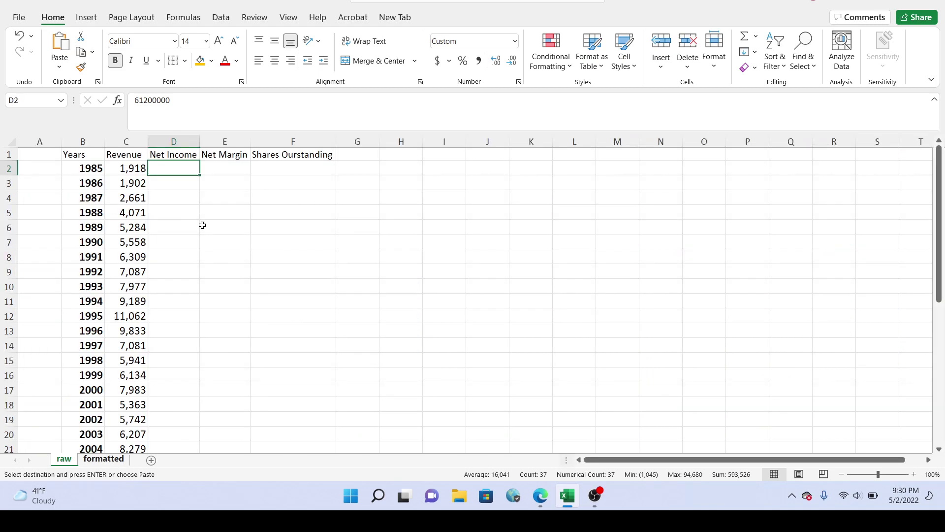
pyautogui.rightClick(175, 168)
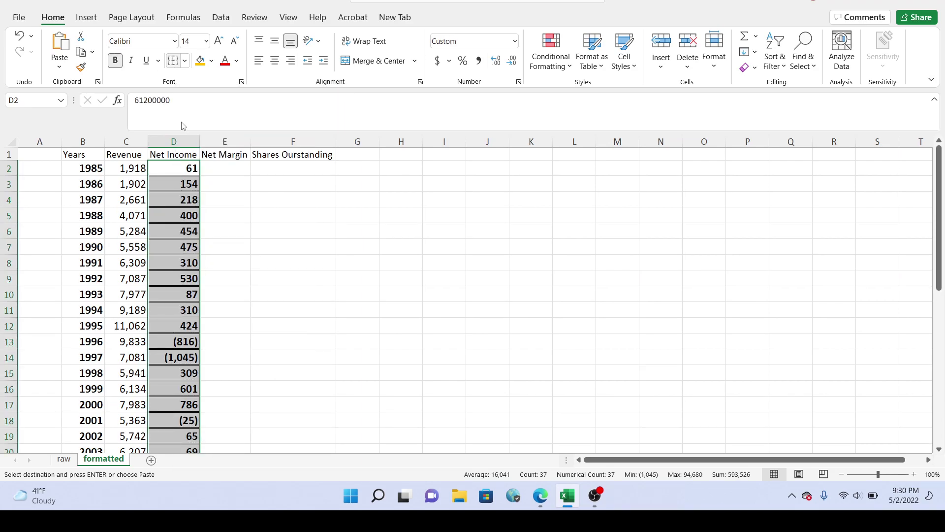
pyautogui.hotkey('ctrl', 'z')
pyautogui.click(222, 169)
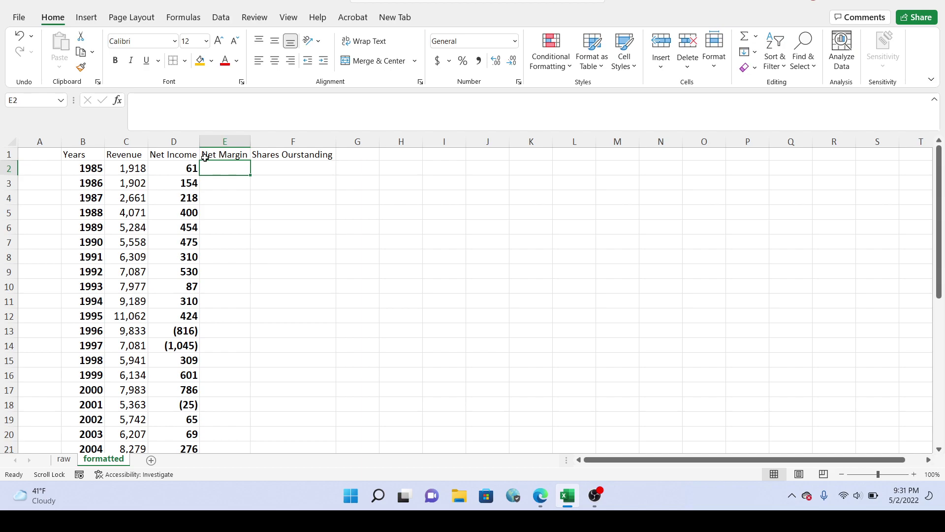
# Step: Enter =D2/C2 in E2, fill it down every year, and apply Accounting format
pyautogui.write('=')
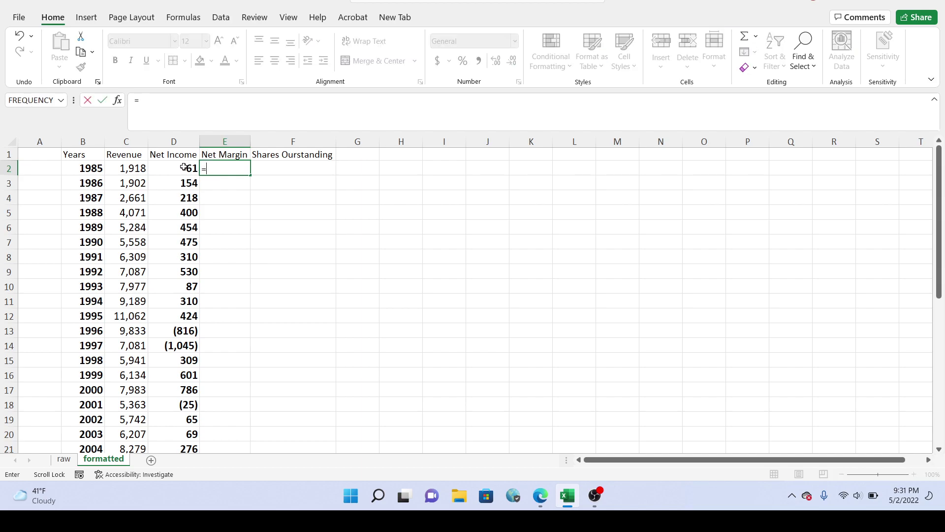
pyautogui.click(184, 167)
pyautogui.write('/')
pyautogui.click(129, 167)
pyautogui.press('Return')
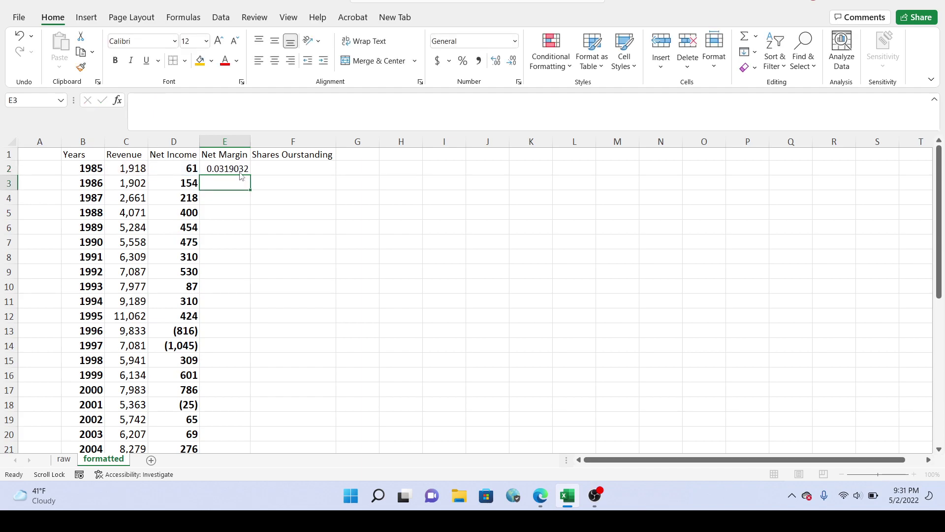
pyautogui.click(234, 169)
pyautogui.doubleClick(250, 177)
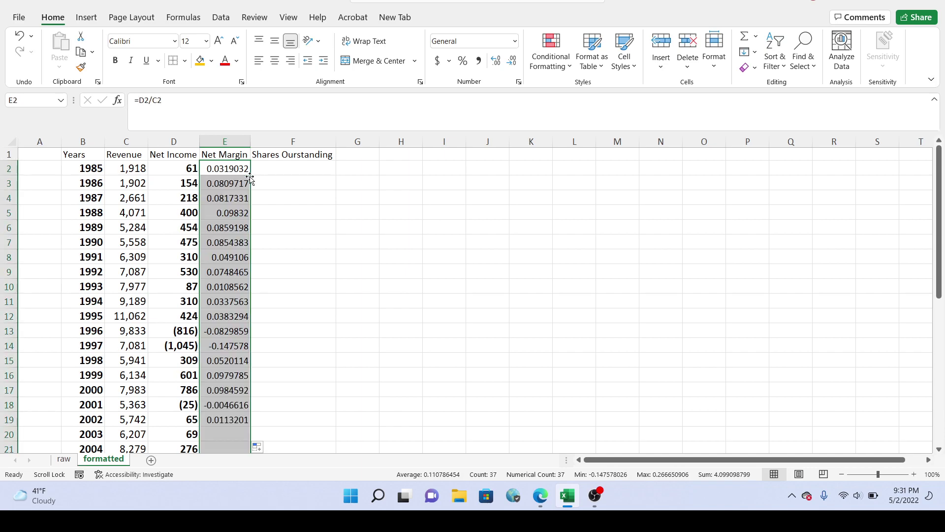
pyautogui.click(438, 60)
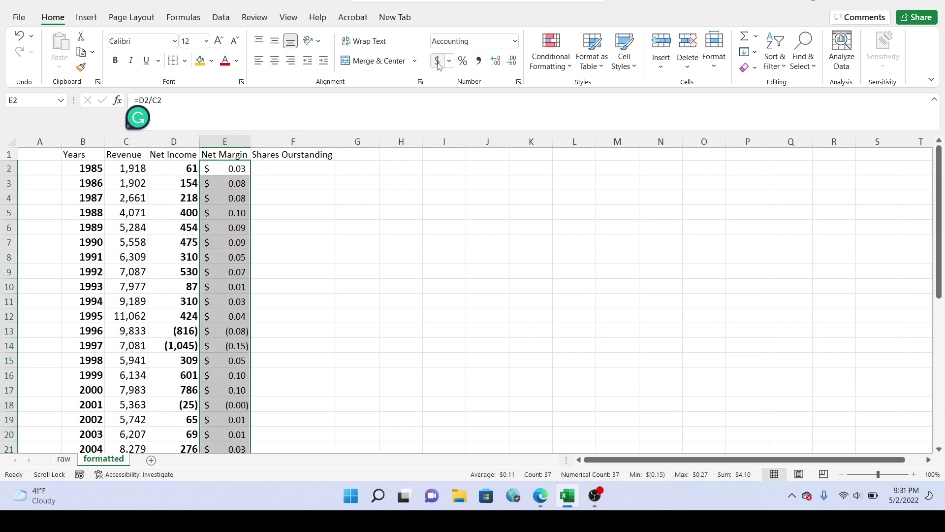
pyautogui.click(265, 167)
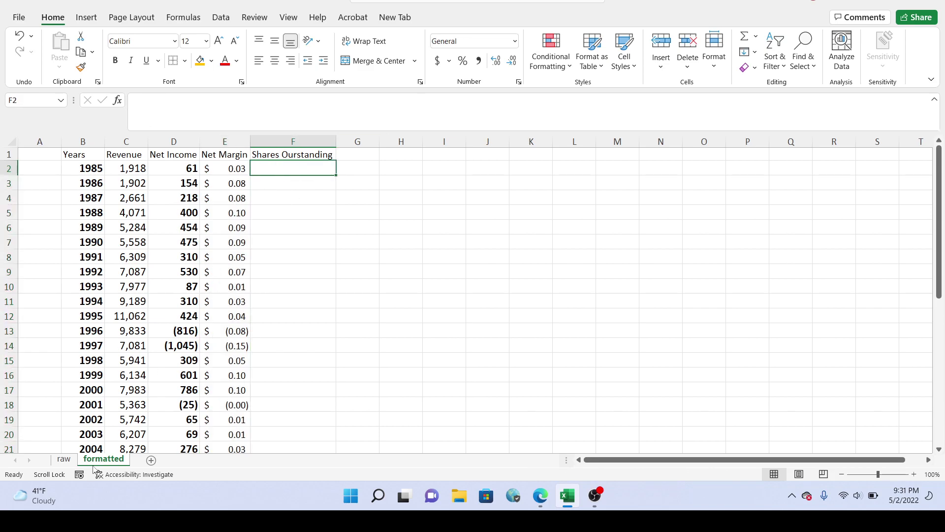
# Step: Copy the raw sheet's diluted weighted average shares row and paste it transposed into F2 downward
pyautogui.click(64, 458)
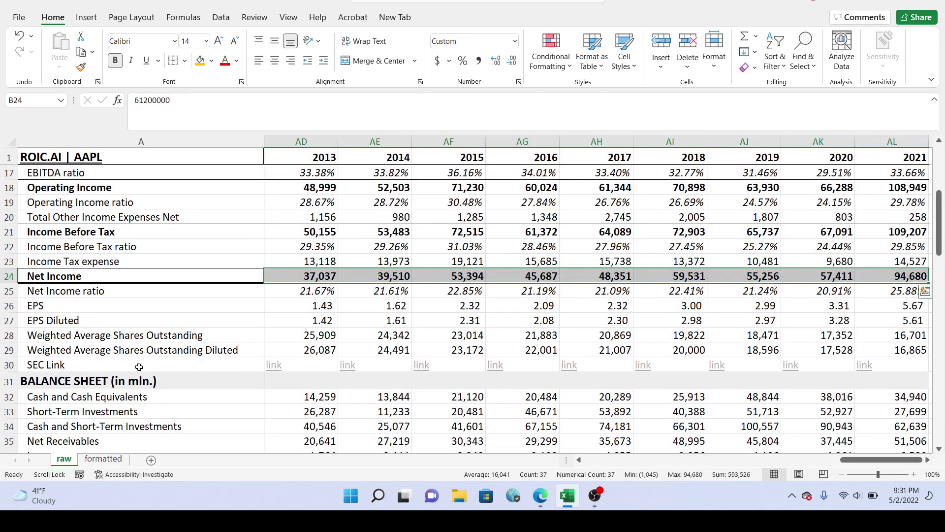
pyautogui.click(321, 348)
pyautogui.moveTo(847, 459); pyautogui.dragTo(591, 468)
pyautogui.hscroll(-10, 624, 462)
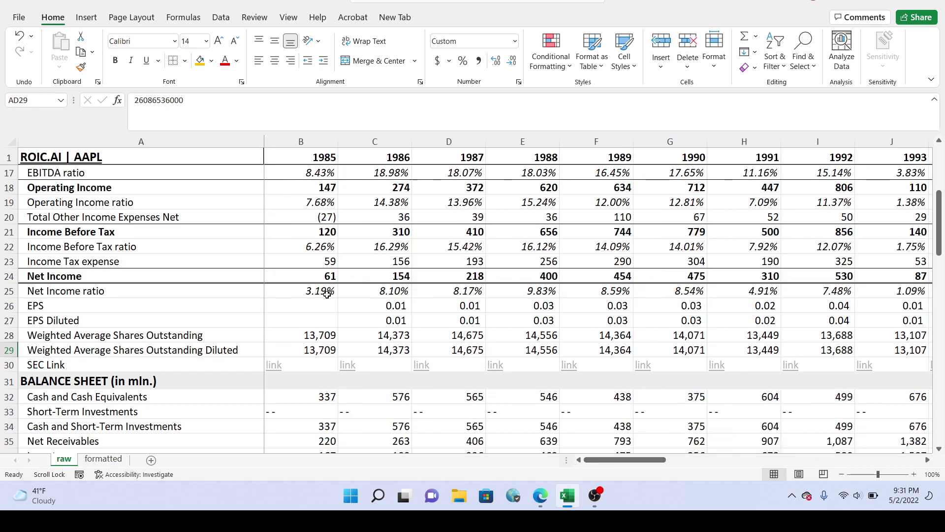
pyautogui.click(308, 350)
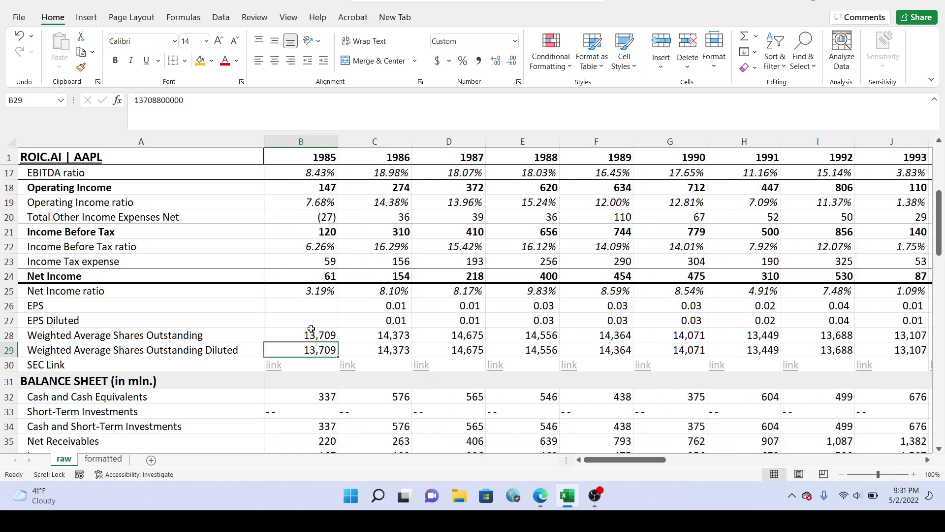
pyautogui.hotkey('ctrl', 'shift', 'Right')
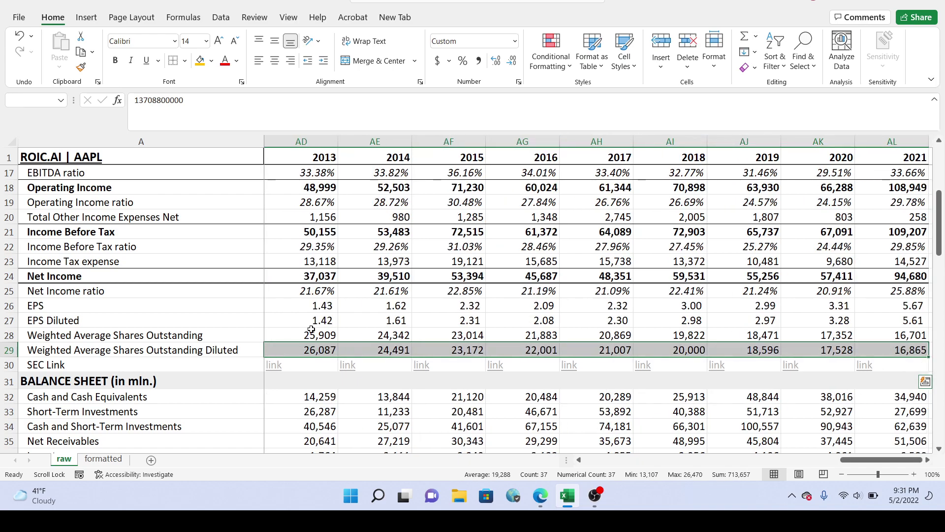
pyautogui.hotkey('ctrl', 'c')
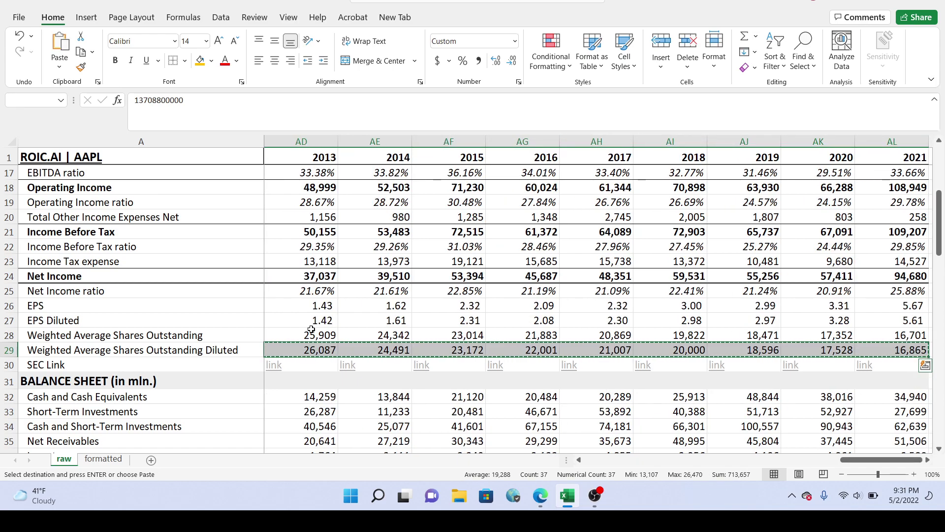
pyautogui.click(104, 458)
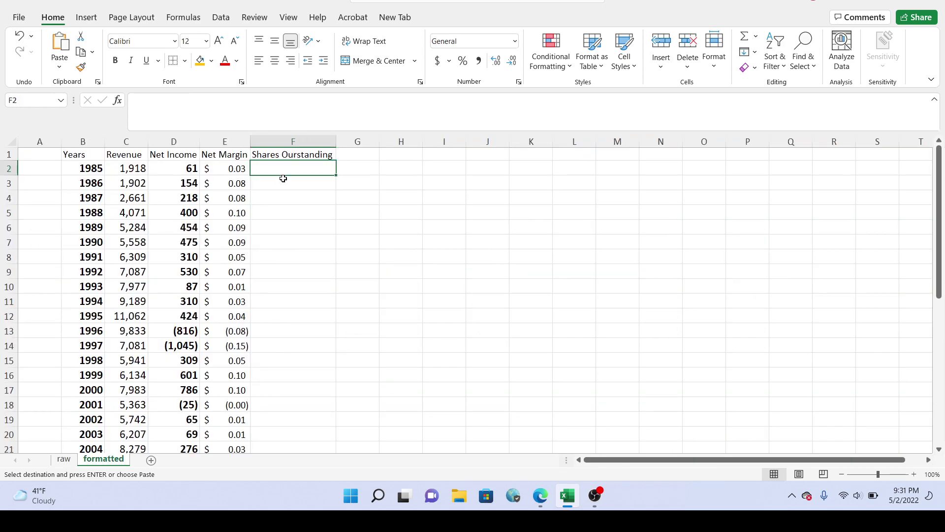
pyautogui.rightClick(285, 167)
pyautogui.click(372, 195)
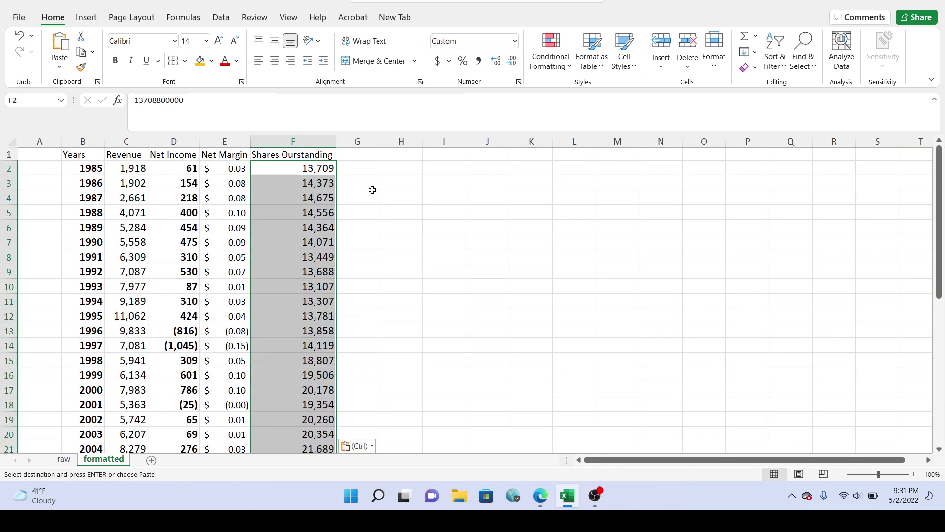
pyautogui.click(367, 184)
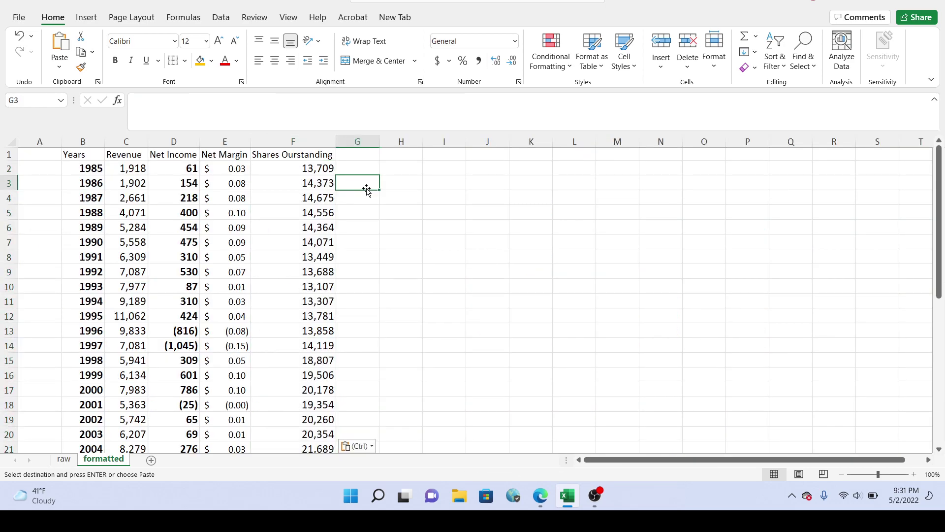
# Step: Insert a PivotTable from formatted!$B$1:$F$38 on a new worksheet
pyautogui.click(91, 157)
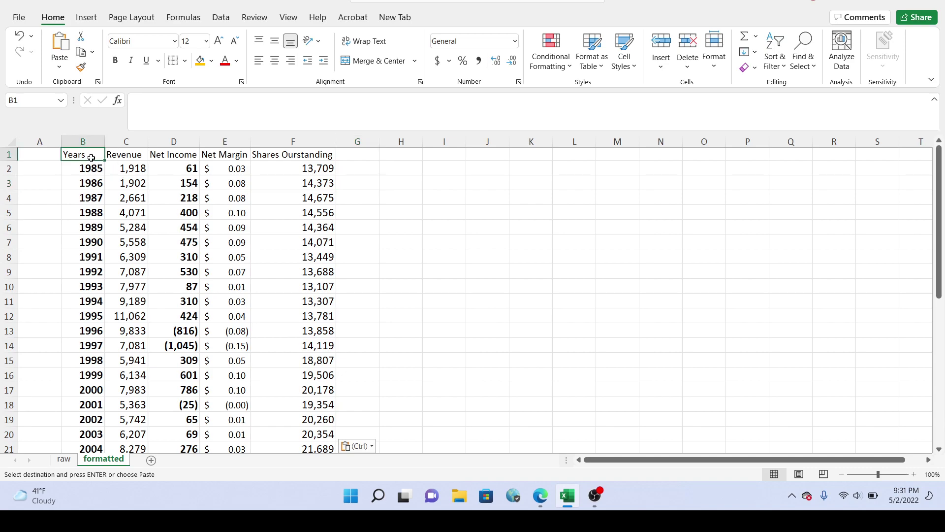
pyautogui.click(86, 18)
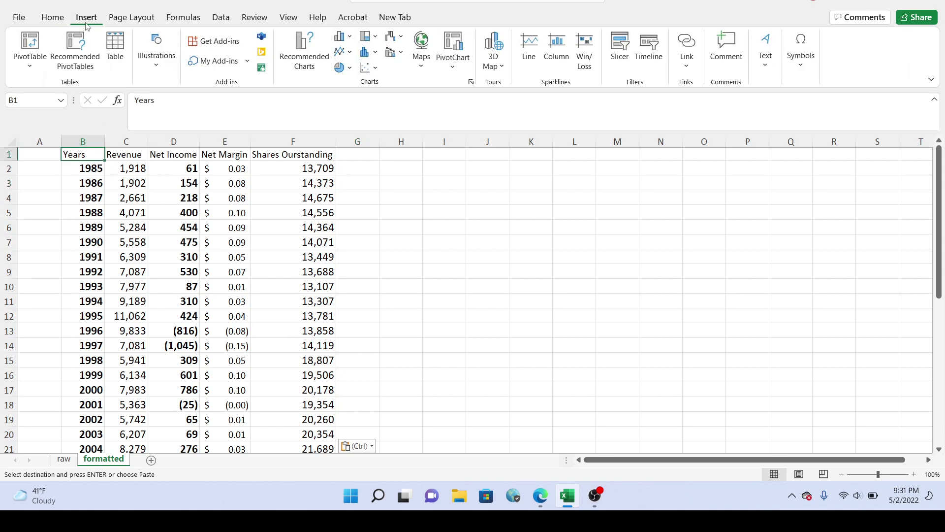
pyautogui.click(30, 43)
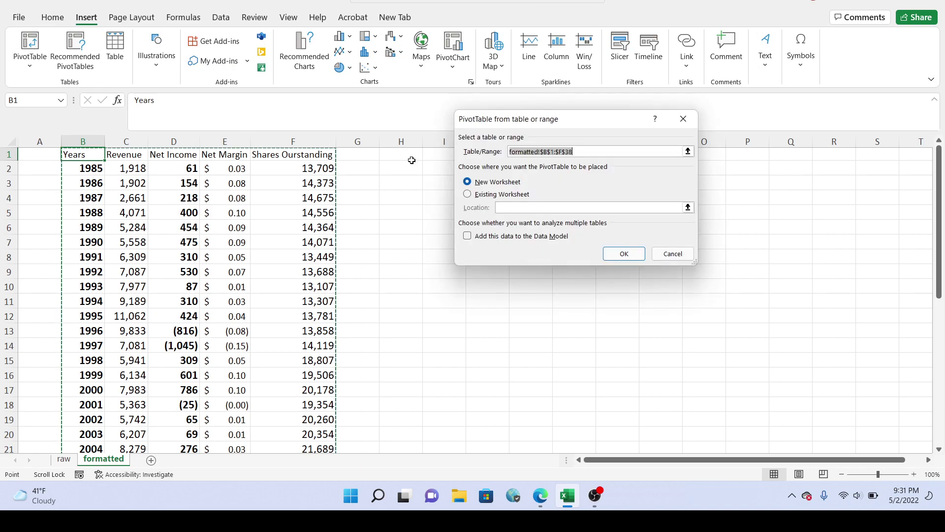
pyautogui.click(618, 253)
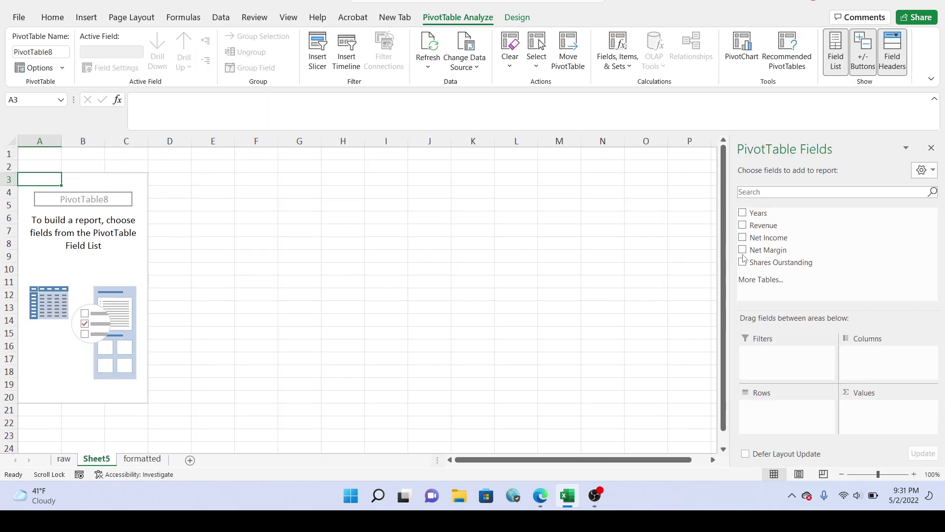
# Step: Place Years in Rows and Revenue, Net Income, Net Margin, Shares Ourstanding in Values
pyautogui.moveTo(760, 215); pyautogui.dragTo(776, 290)
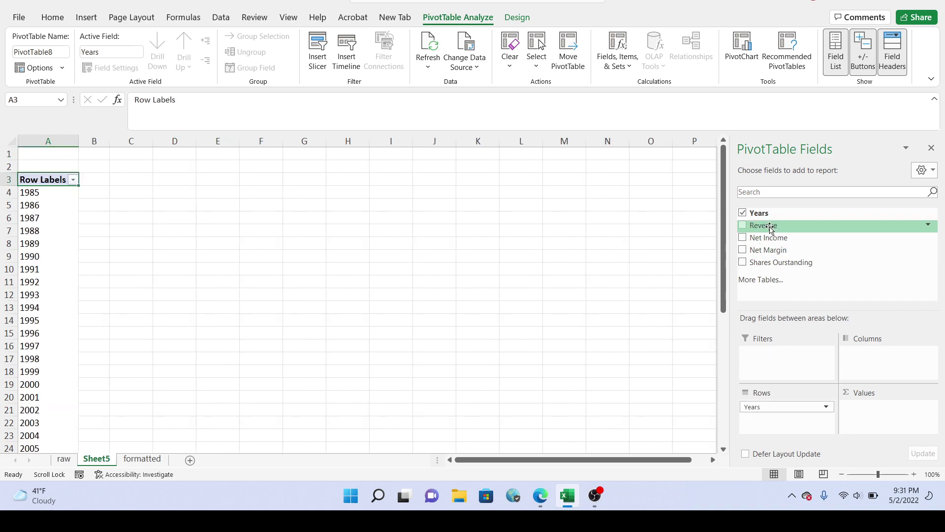
pyautogui.moveTo(770, 229)
pyautogui.mouseDown()
pyautogui.moveTo(867, 414)
pyautogui.moveTo(880, 419)
pyautogui.mouseUp()
pyautogui.moveTo(776, 238); pyautogui.dragTo(873, 417)
pyautogui.moveTo(770, 250)
pyautogui.mouseDown()
pyautogui.moveTo(878, 436)
pyautogui.moveTo(854, 391)
pyautogui.mouseUp()
pyautogui.moveTo(780, 263); pyautogui.dragTo(865, 429)
pyautogui.moveTo(783, 262); pyautogui.dragTo(882, 431)
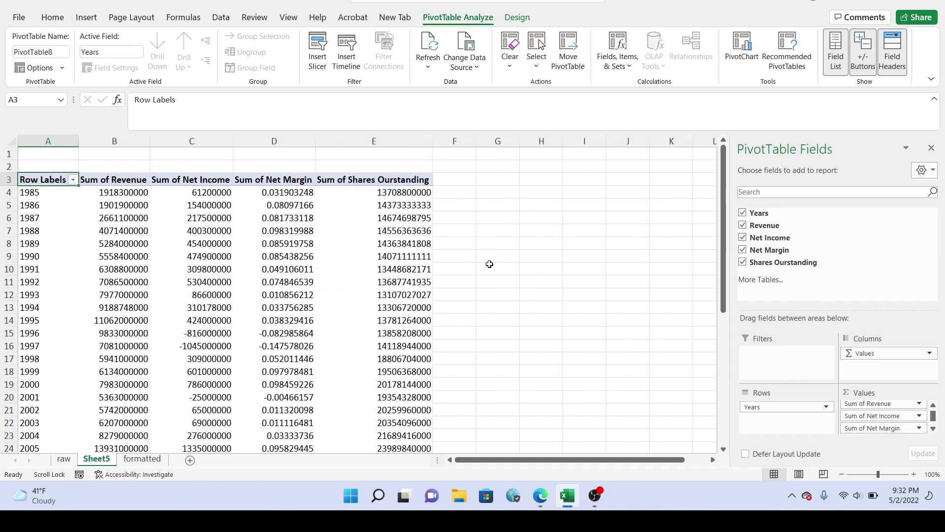
pyautogui.click(380, 196)
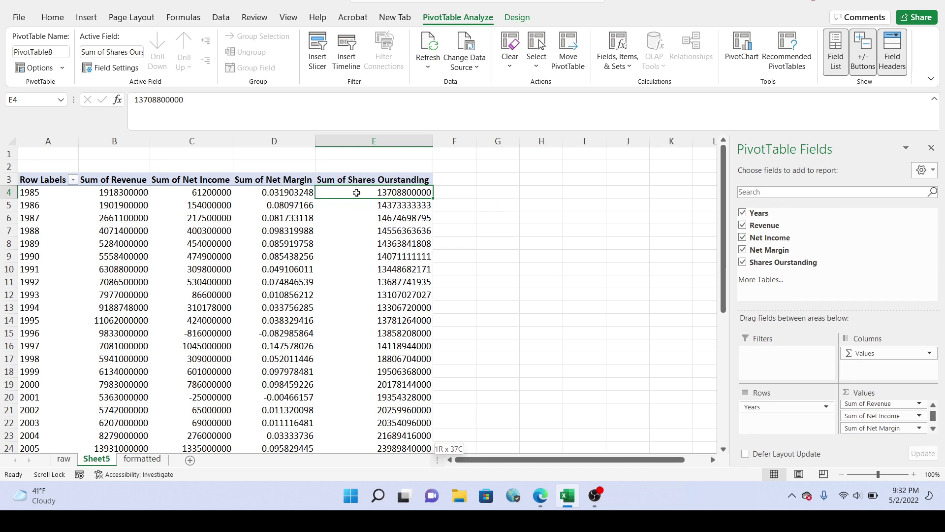
# Step: Give the share counts Comma Style with no decimal places
pyautogui.hotkey('ctrl', 'shift', 'Down')
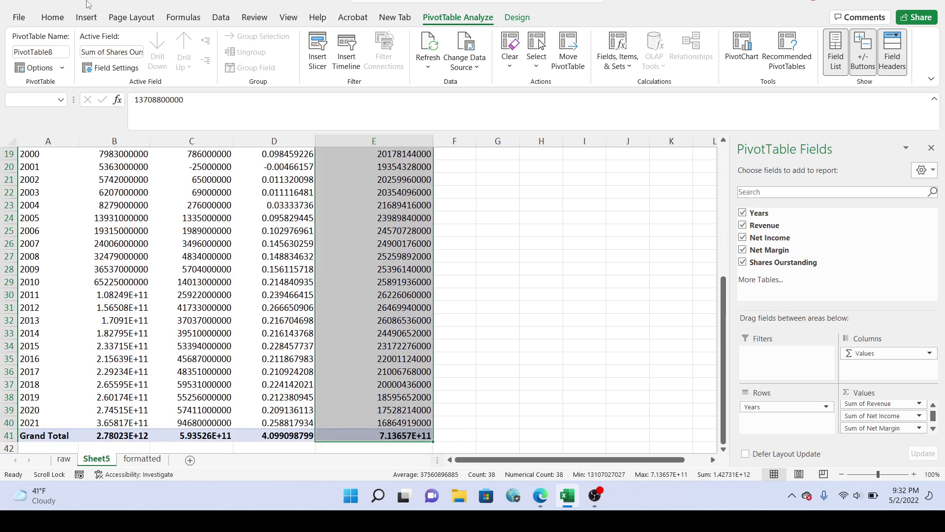
pyautogui.click(53, 18)
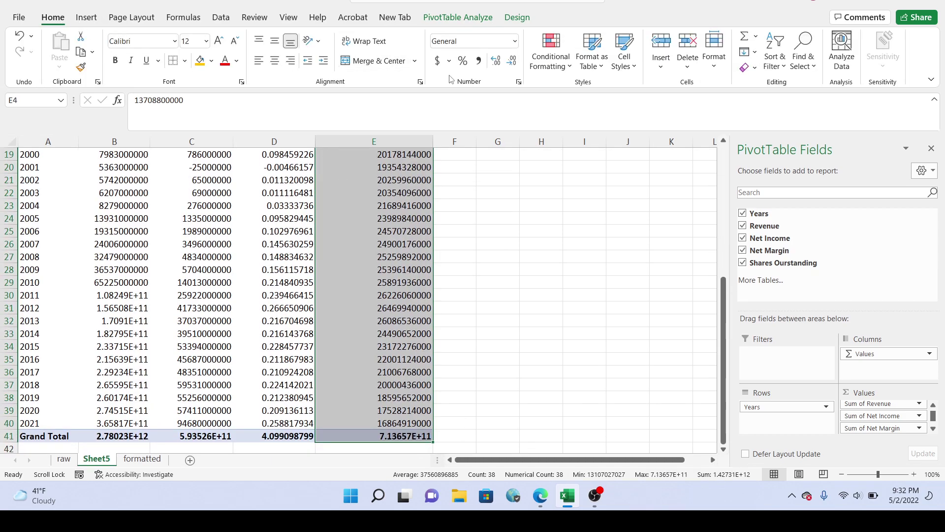
pyautogui.click(480, 61)
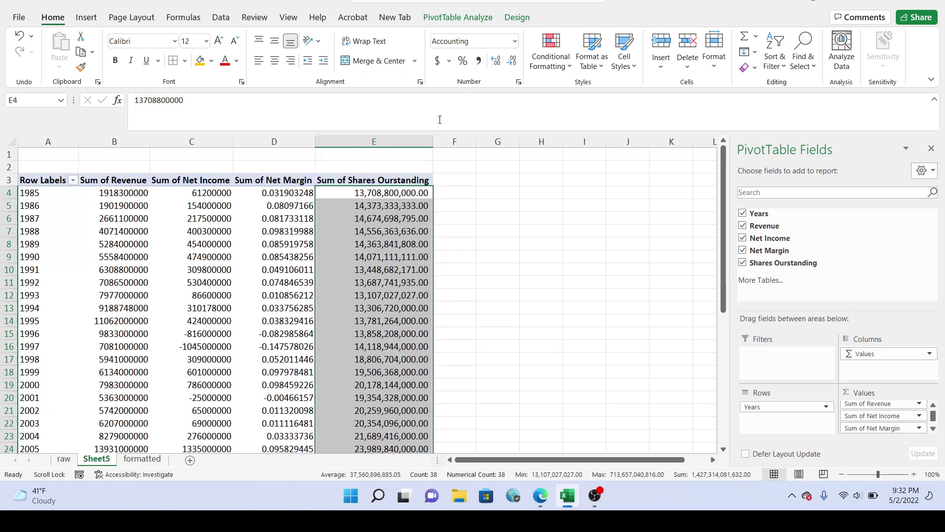
pyautogui.click(512, 61)
pyautogui.click(512, 61)
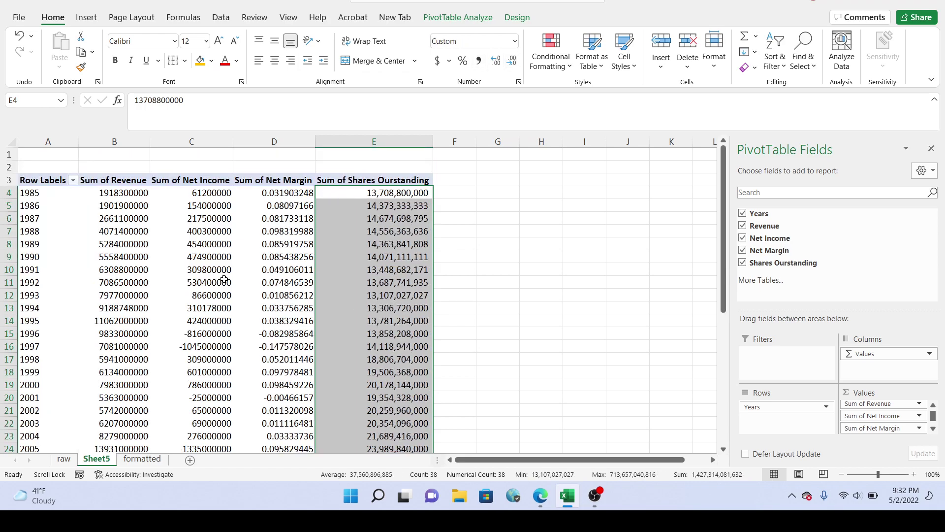
# Step: Reduce the net margin values to two decimal places
pyautogui.click(285, 197)
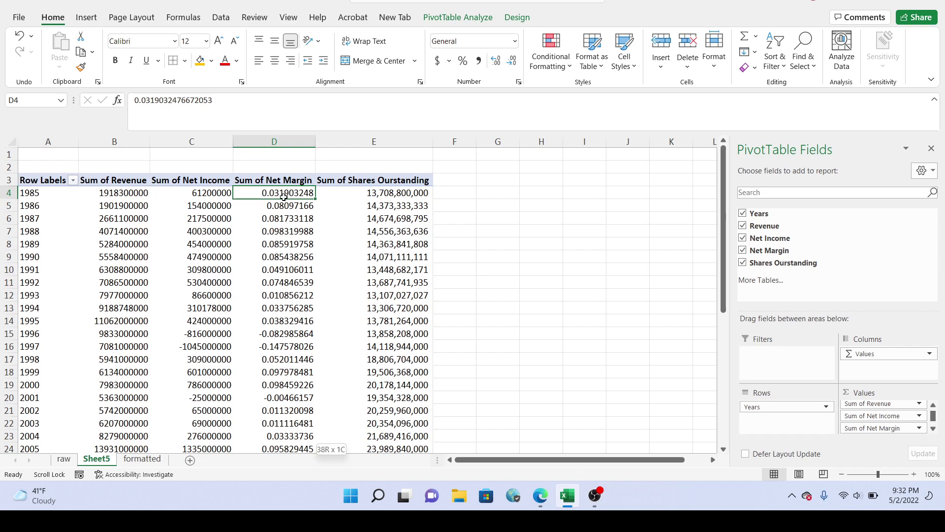
pyautogui.hotkey('ctrl', 'shift', 'Down')
pyautogui.click(512, 61)
pyautogui.click(512, 61)
pyautogui.click(512, 61)
pyautogui.click(512, 66)
pyautogui.click(512, 66)
pyautogui.click(512, 63)
# Step: Format net income in Accounting style with no cents
pyautogui.click(210, 194)
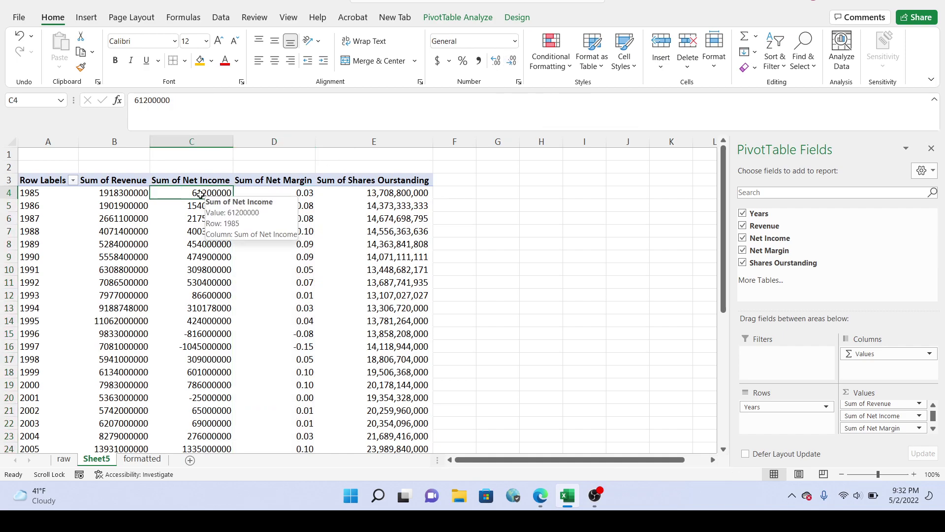
pyautogui.hotkey('ctrl', 'shift', 'Right')
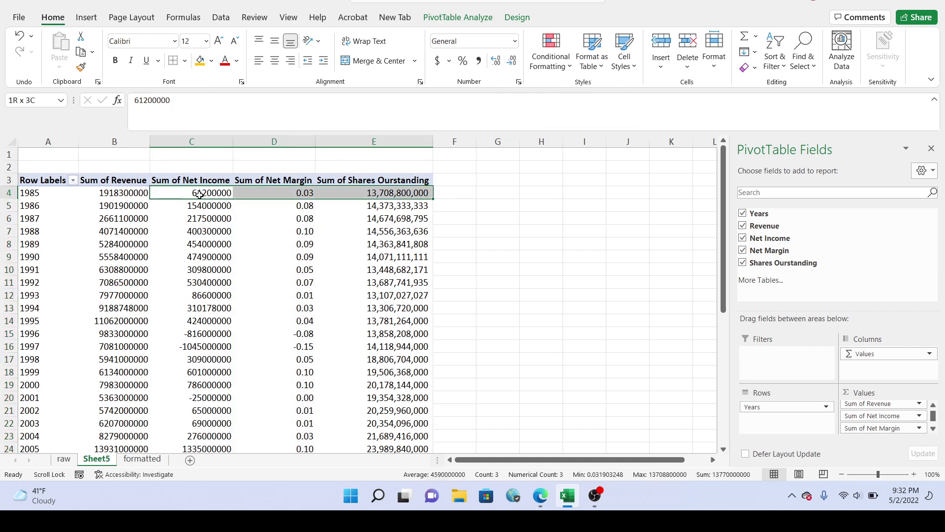
pyautogui.click(213, 192)
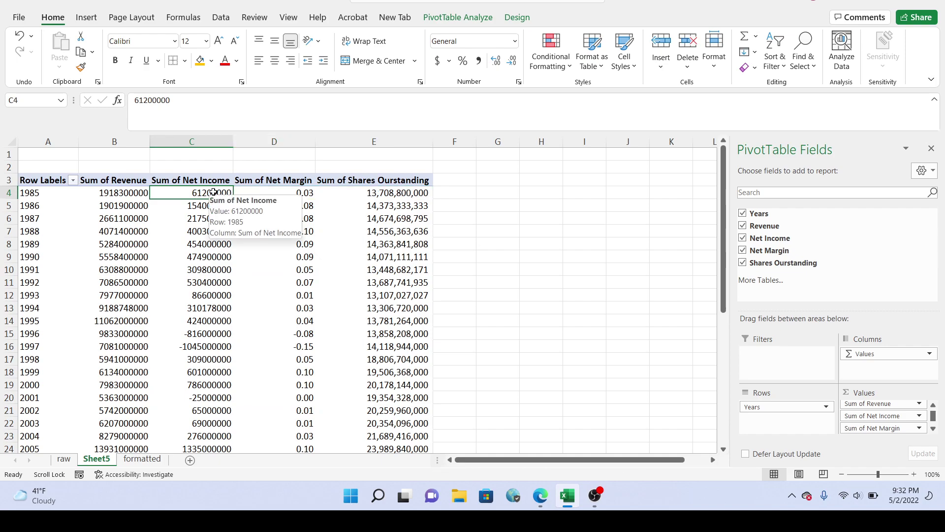
pyautogui.hotkey('ctrl', 'shift', 'Down')
pyautogui.scroll(6, 225, 196)
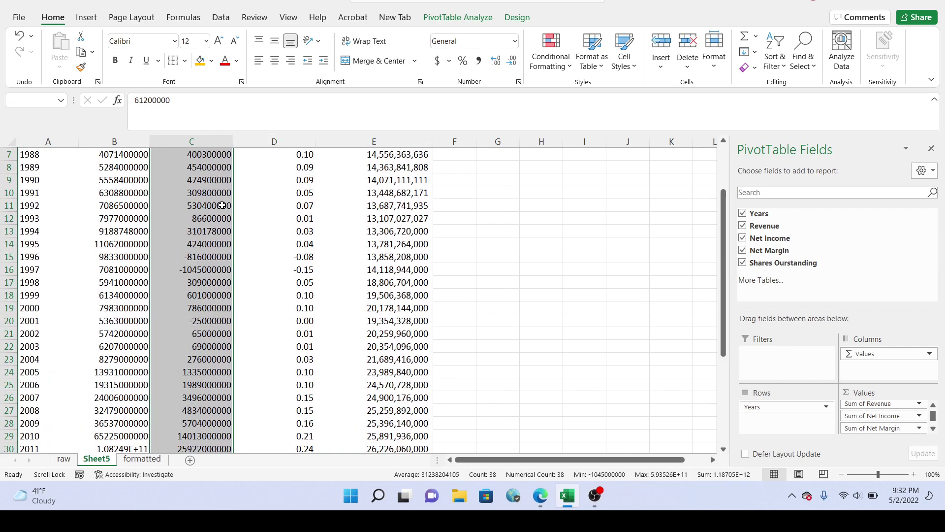
pyautogui.click(437, 60)
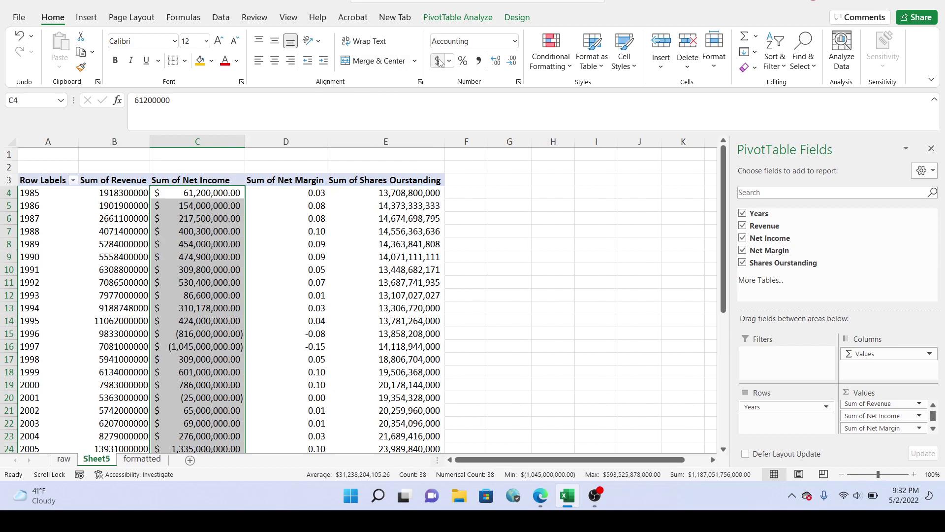
pyautogui.click(511, 60)
pyautogui.click(512, 60)
# Step: Format revenue as whole-dollar Accounting amounts, e.g. $ 1,918,300,000 for 1985
pyautogui.click(134, 193)
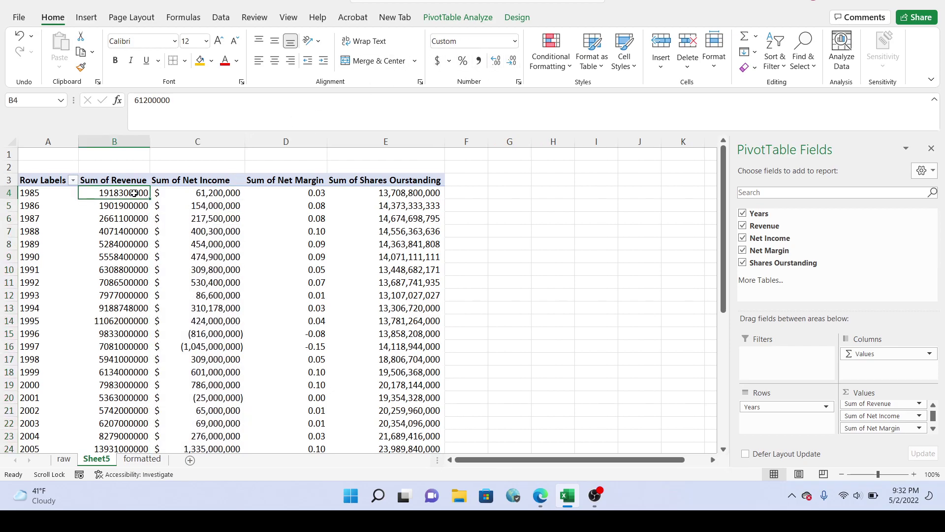
pyautogui.hotkey('ctrl', 'shift', 'Down')
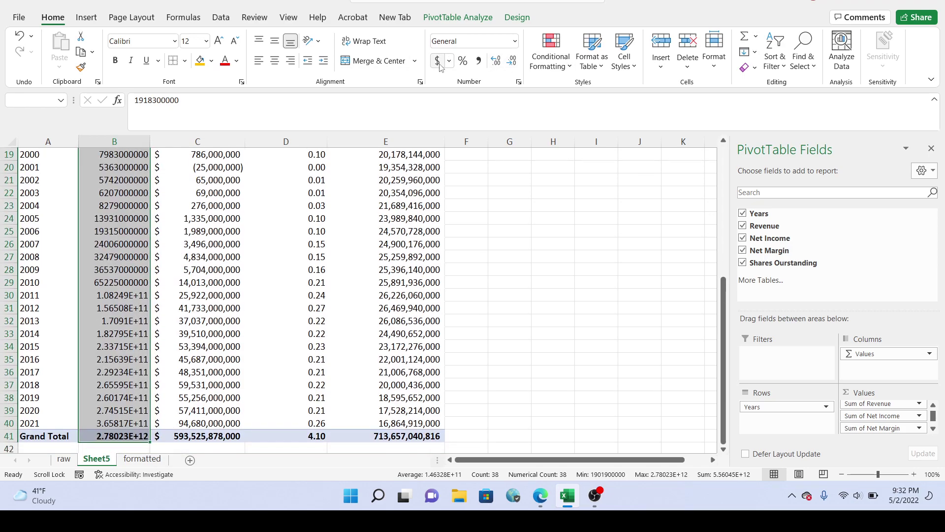
pyautogui.click(497, 62)
pyautogui.click(497, 61)
pyautogui.click(509, 63)
pyautogui.click(509, 62)
pyautogui.click(509, 62)
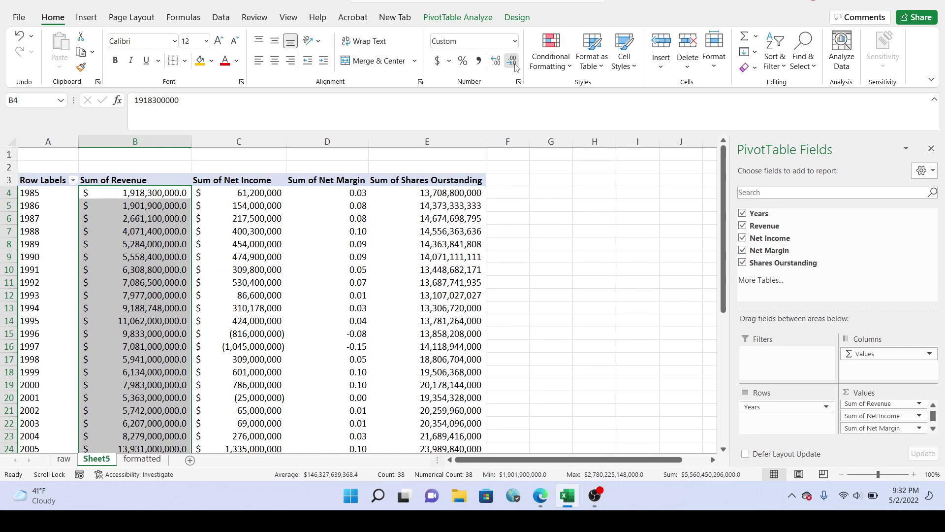
pyautogui.click(510, 62)
pyautogui.scroll(-7, 387, 270)
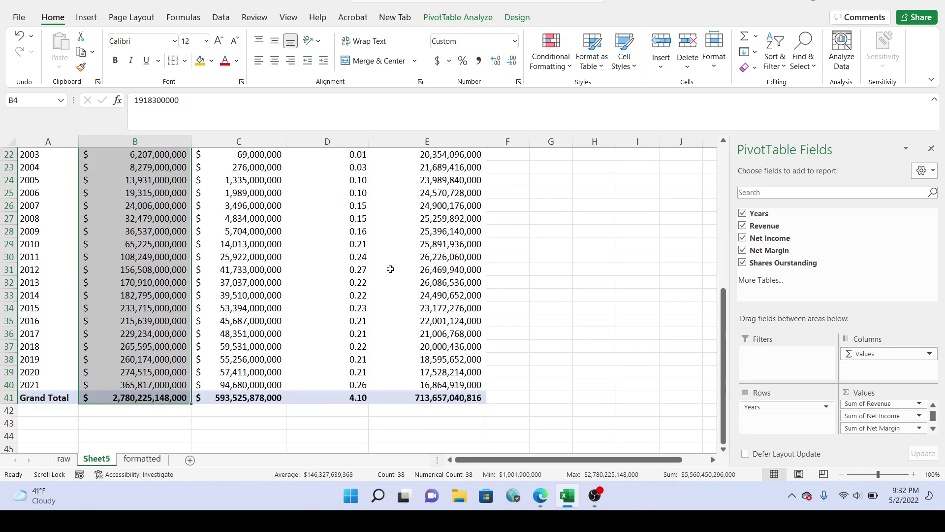
pyautogui.click(240, 384)
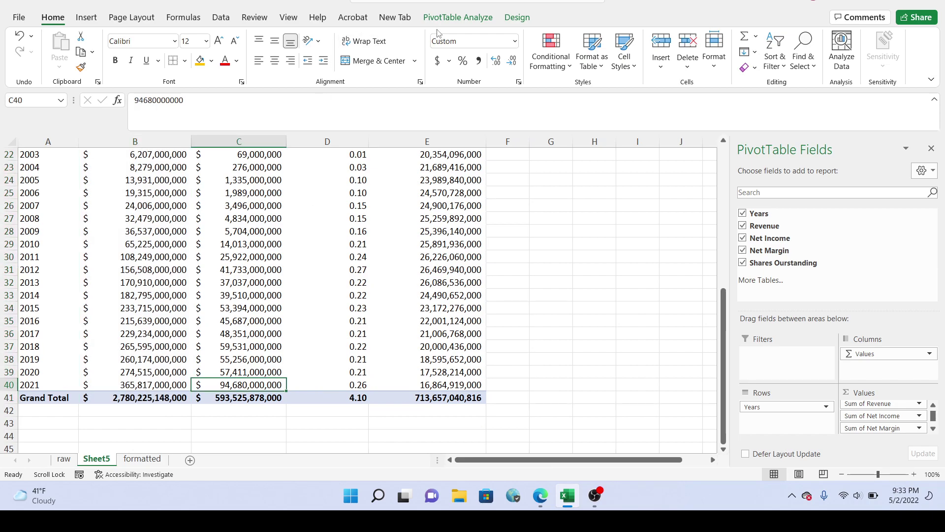
# Step: Switch PivotTable Grand Totals off for rows and columns
pyautogui.click(514, 21)
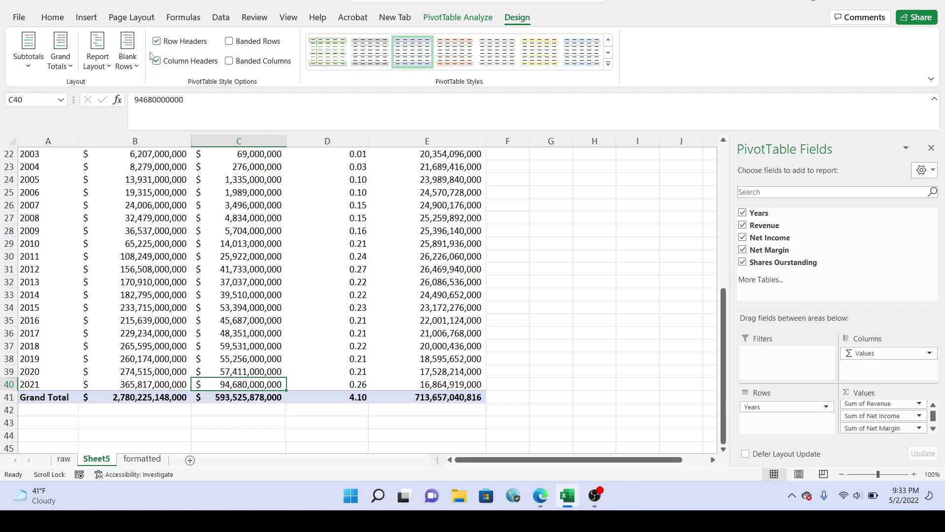
pyautogui.click(70, 71)
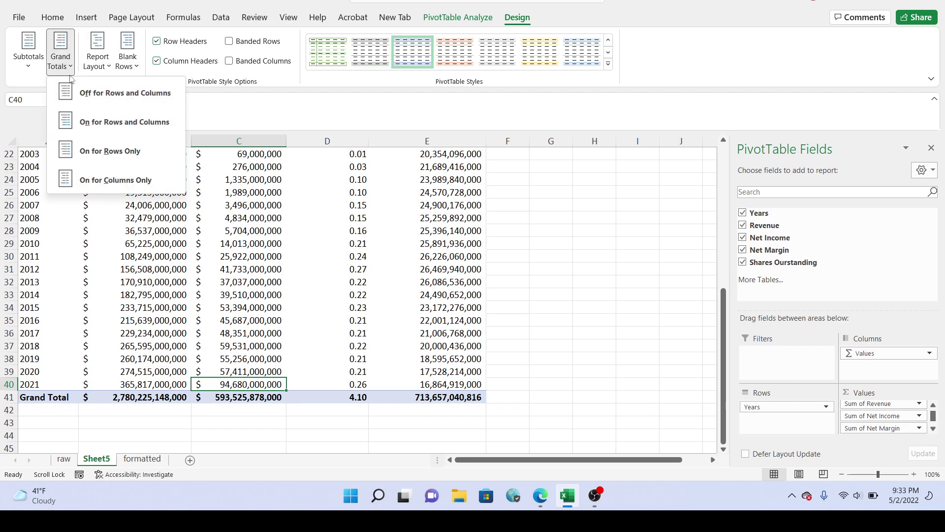
pyautogui.click(90, 95)
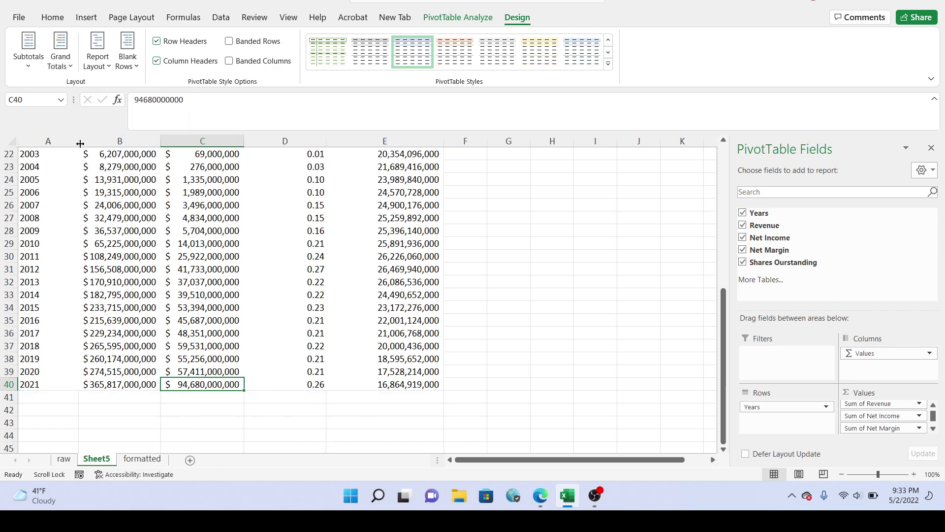
pyautogui.click(406, 254)
pyautogui.scroll(6, 402, 247)
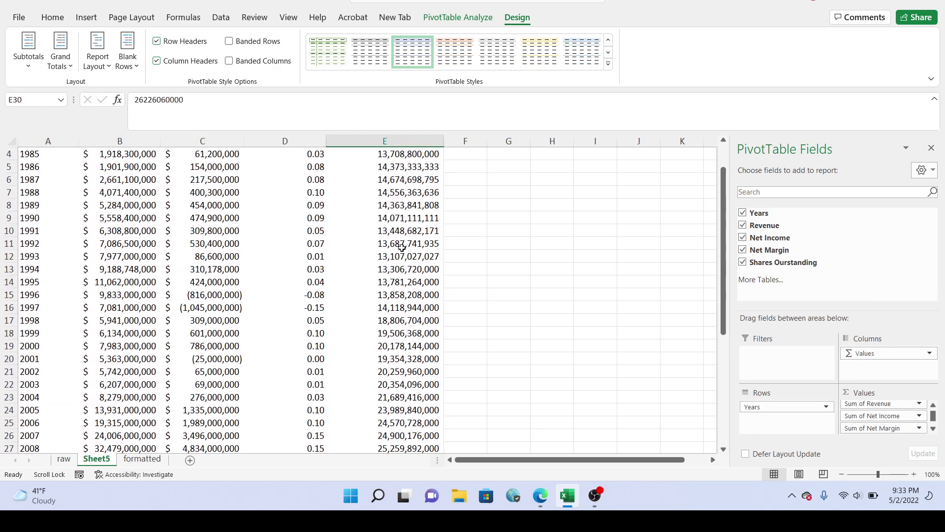
pyautogui.scroll(1, 400, 246)
pyautogui.click(399, 196)
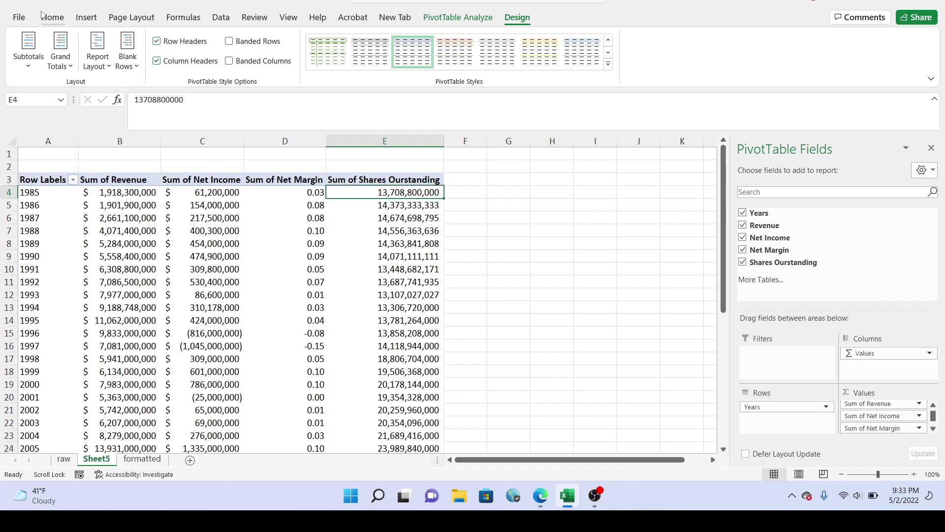
# Step: Browse the Home, PivotTable Analyze and Design ribbon commands
pyautogui.click(53, 18)
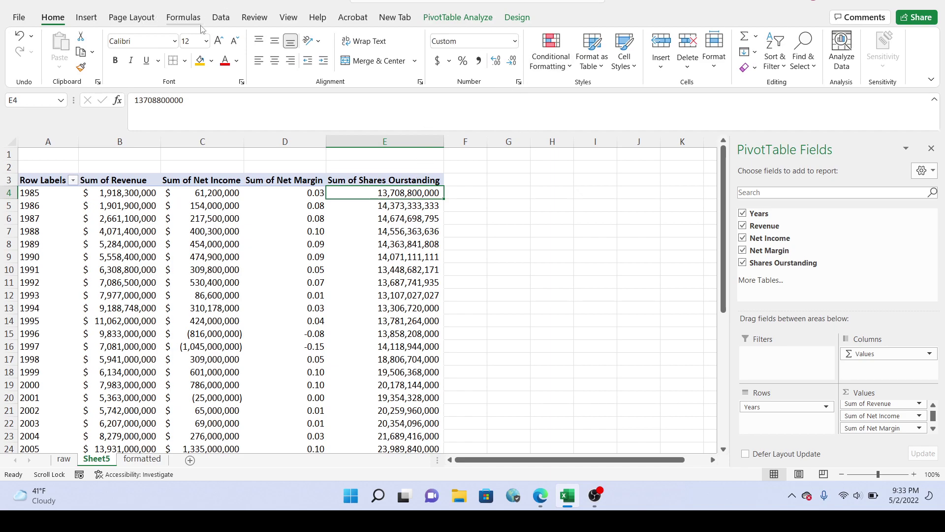
pyautogui.click(436, 19)
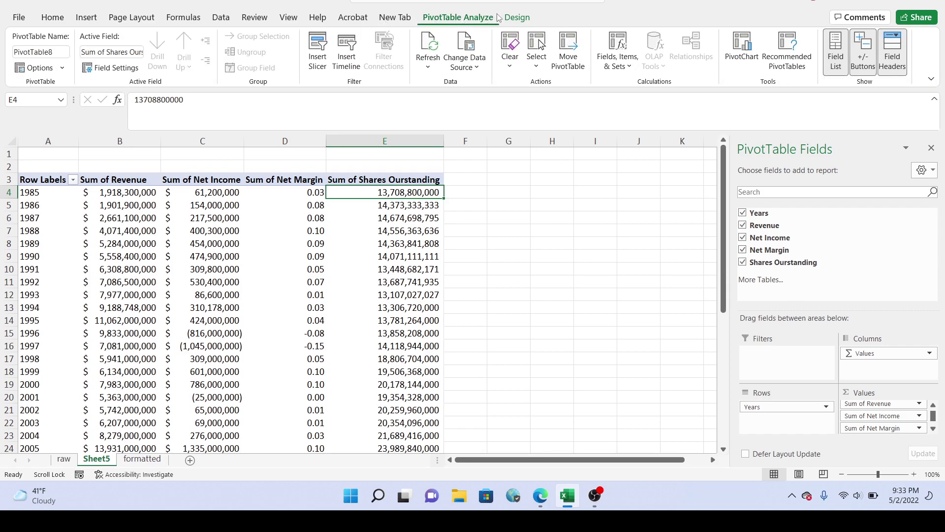
pyautogui.click(516, 18)
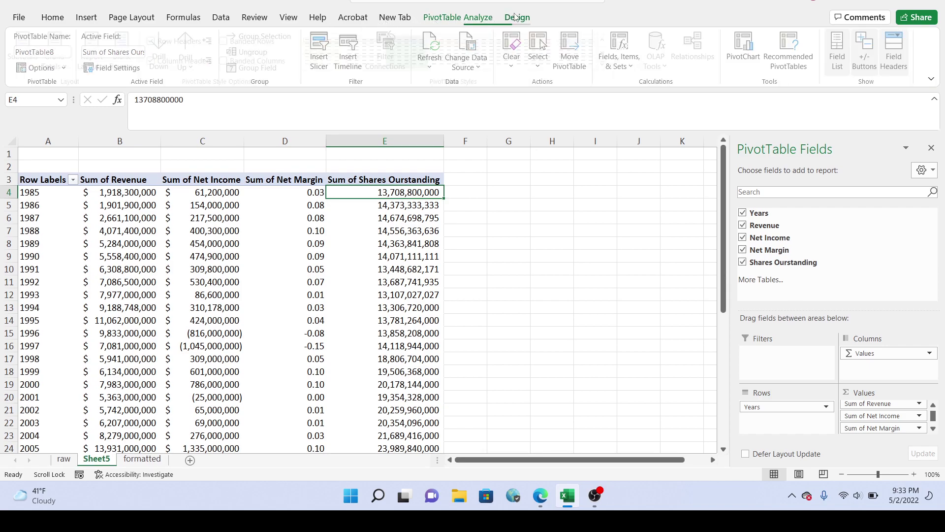
pyautogui.click(54, 19)
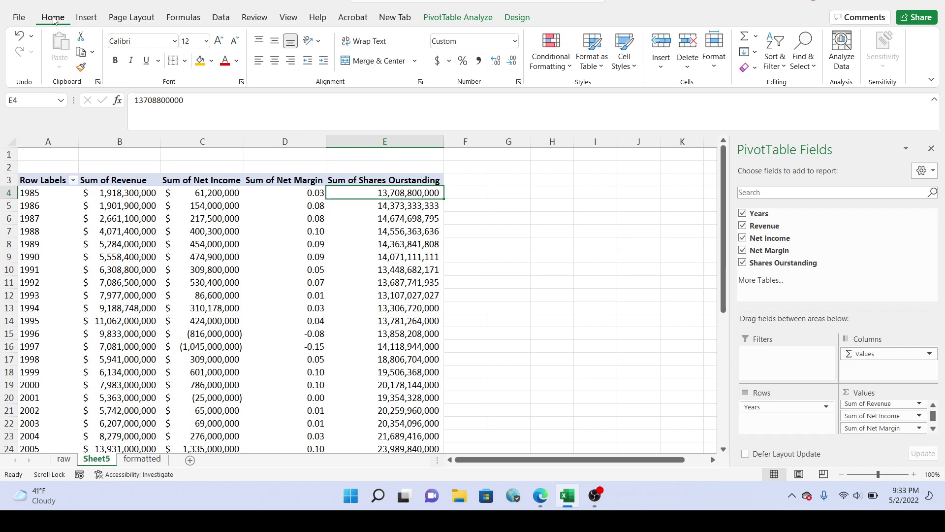
# Step: Insert a Line PivotChart from the pivot table
pyautogui.click(85, 23)
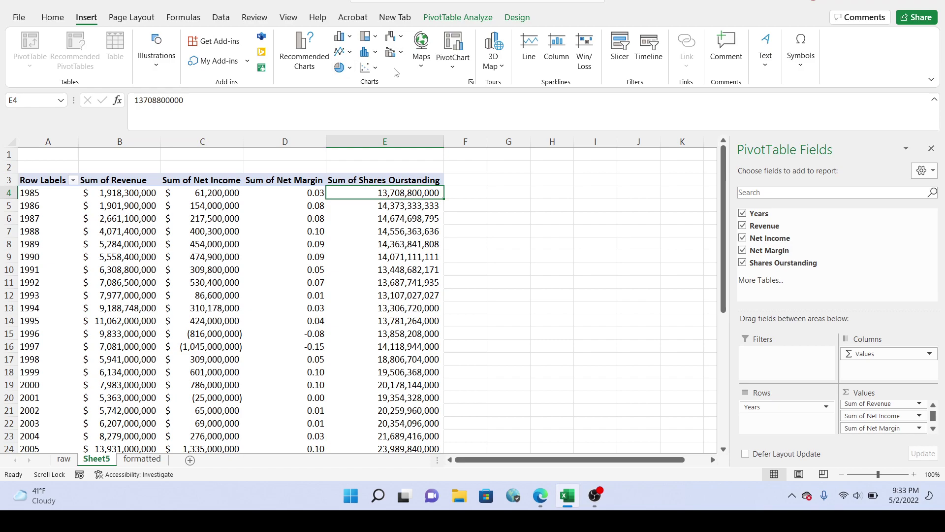
pyautogui.click(456, 66)
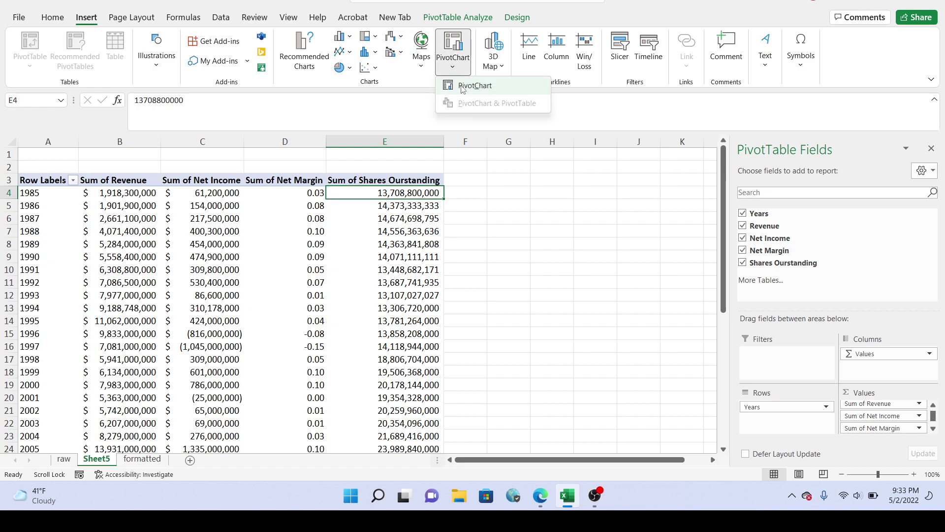
pyautogui.click(462, 87)
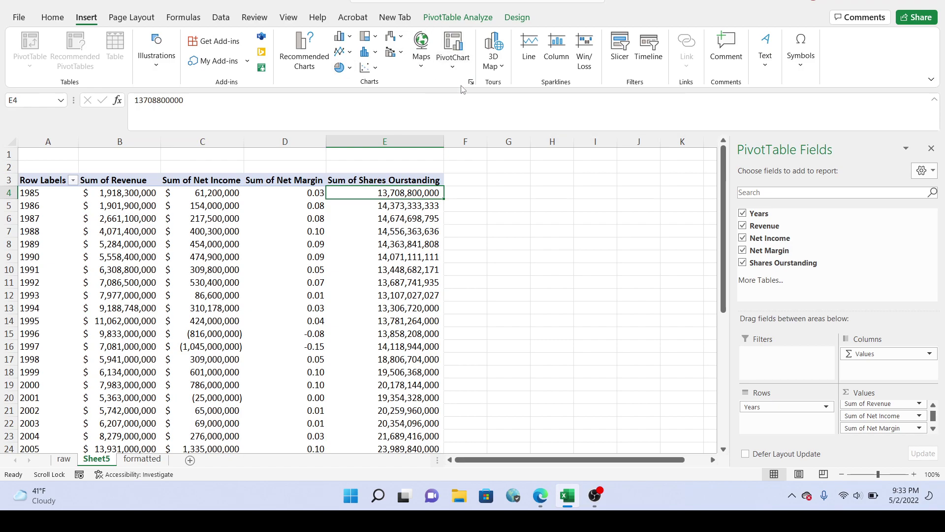
pyautogui.moveTo(432, 56); pyautogui.dragTo(582, 50)
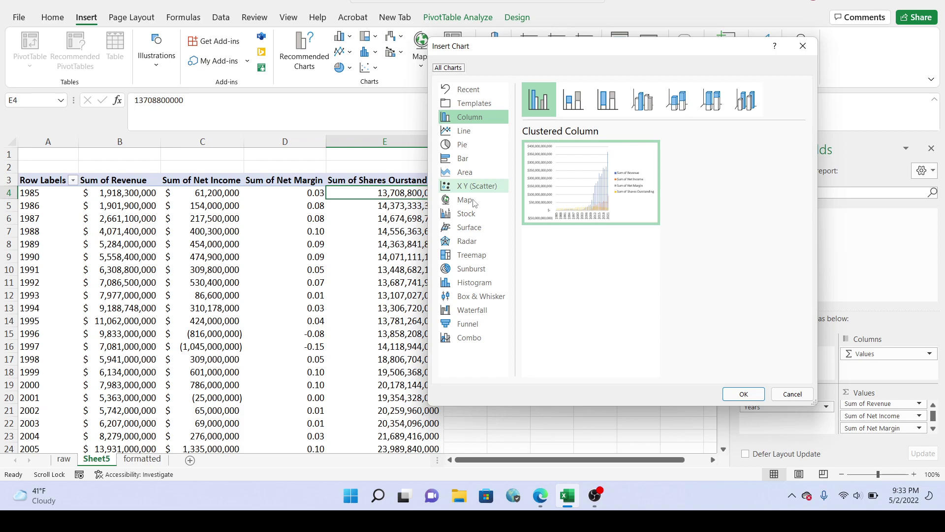
pyautogui.click(472, 134)
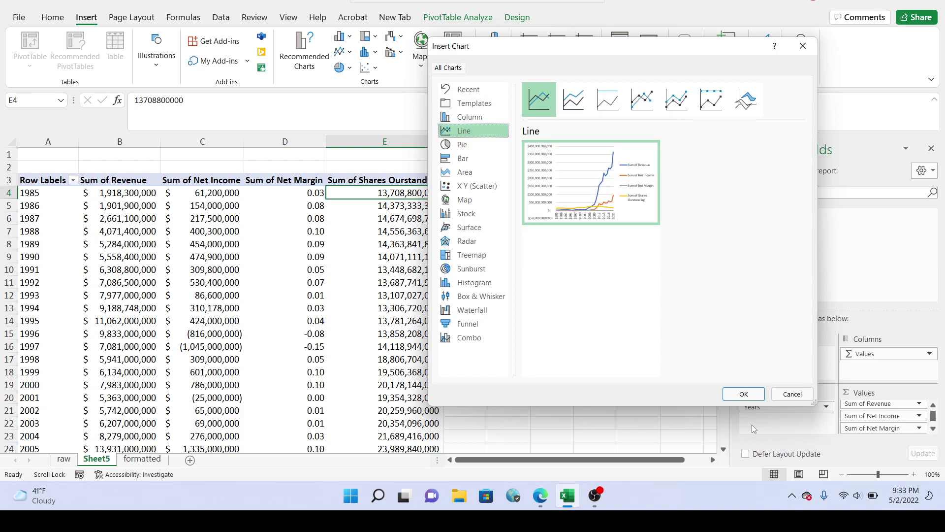
pyautogui.click(743, 394)
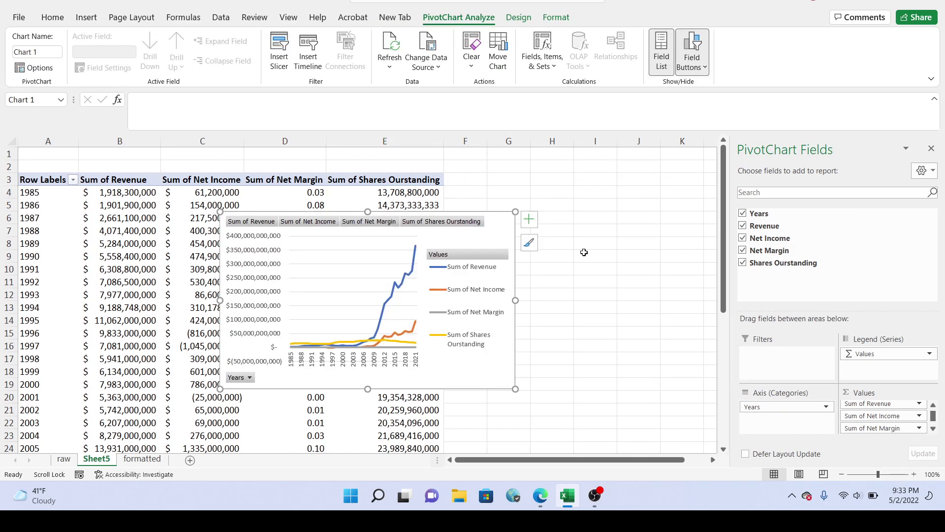
# Step: Remove the Revenue, Net Income and Shares Ourstanding fields from the PivotChart, leaving Net Margin
pyautogui.moveTo(491, 218)
pyautogui.mouseDown()
pyautogui.moveTo(682, 209)
pyautogui.moveTo(704, 199)
pyautogui.moveTo(519, 192)
pyautogui.moveTo(475, 167)
pyautogui.mouseUp()
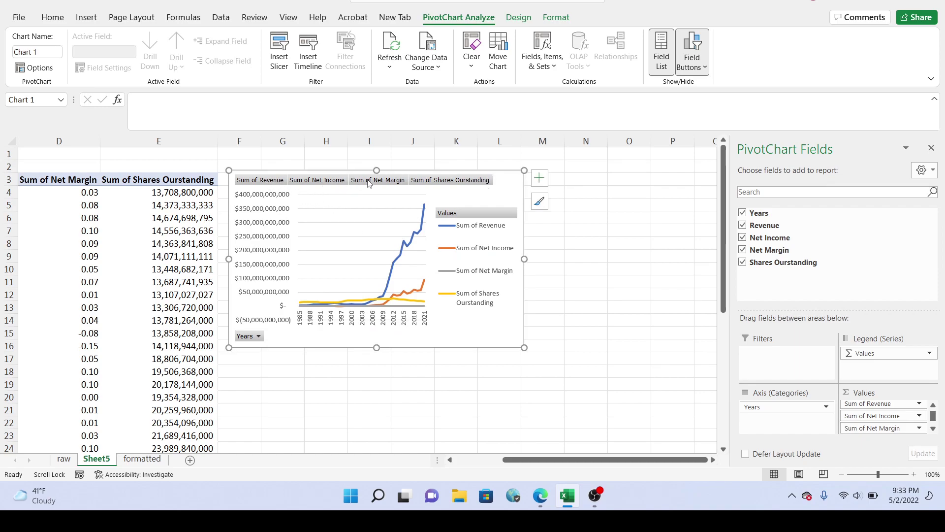
pyautogui.rightClick(267, 182)
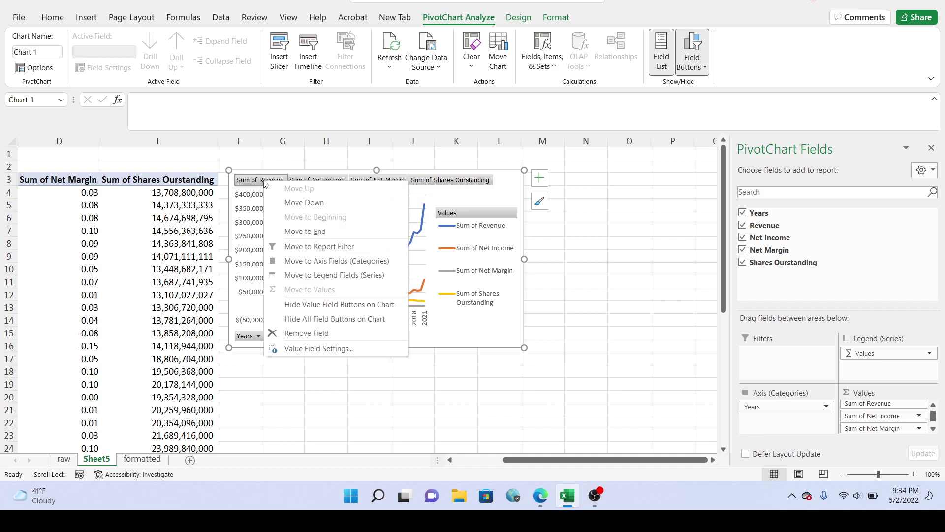
pyautogui.click(299, 333)
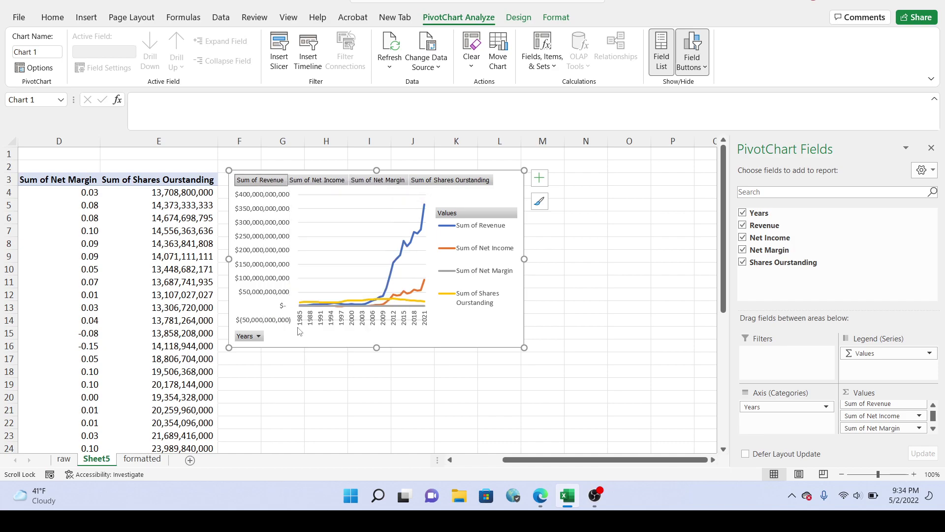
pyautogui.rightClick(307, 183)
pyautogui.hscroll(2, 344, 301)
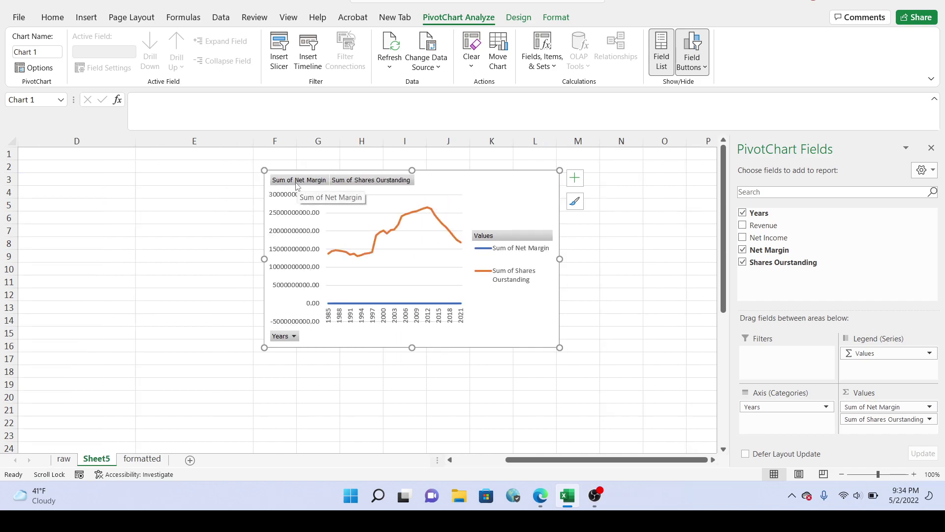
pyautogui.rightClick(350, 180)
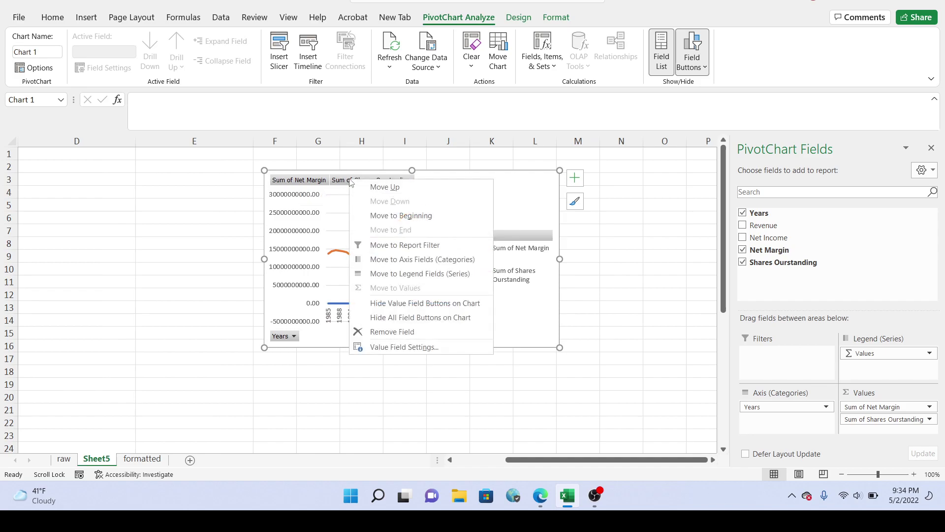
pyautogui.click(384, 332)
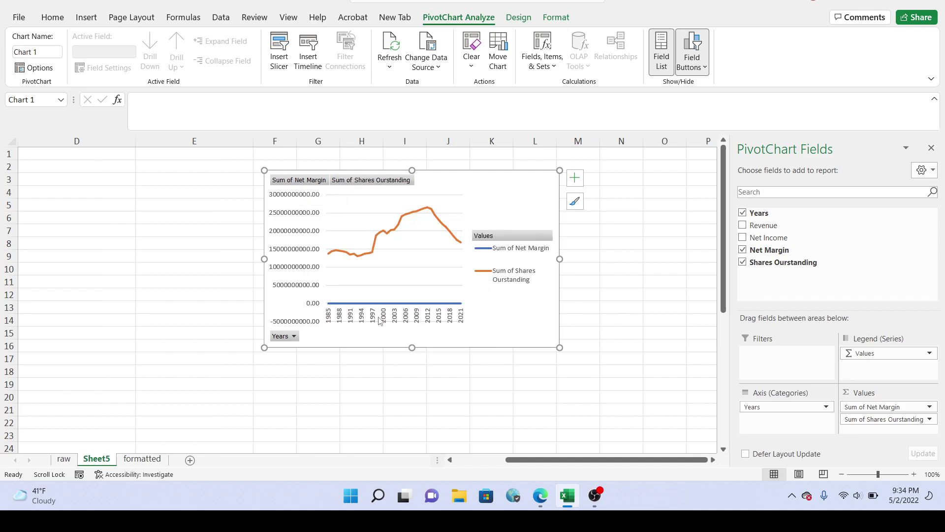
# Step: Move the Net Margin chart beside the pivot table over columns D to F
pyautogui.moveTo(362, 190); pyautogui.dragTo(353, 177)
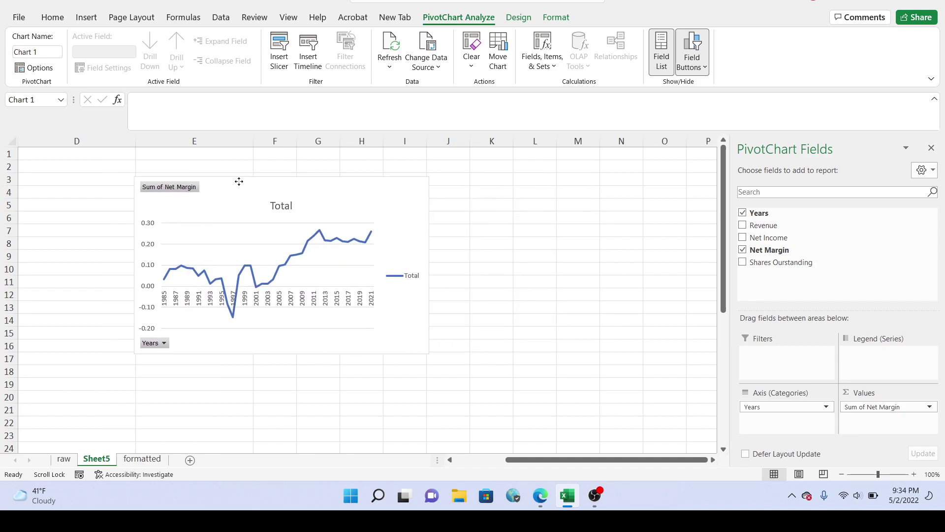
pyautogui.moveTo(236, 180); pyautogui.dragTo(225, 176)
pyautogui.moveTo(530, 461); pyautogui.dragTo(468, 464)
pyautogui.moveTo(485, 186); pyautogui.dragTo(382, 186)
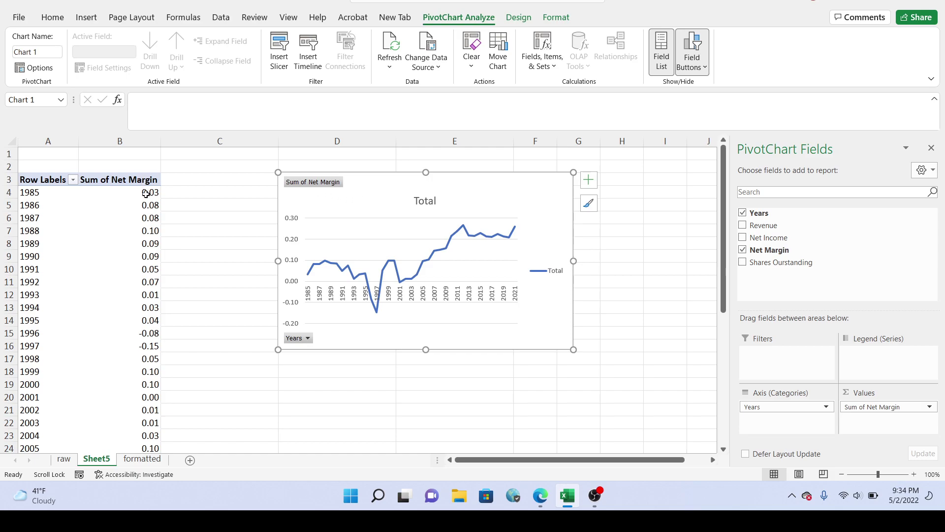
# Step: Inspect the chart's Net Margin data points and nudge the chart slightly up
pyautogui.moveTo(147, 194)
pyautogui.moveTo(308, 279)
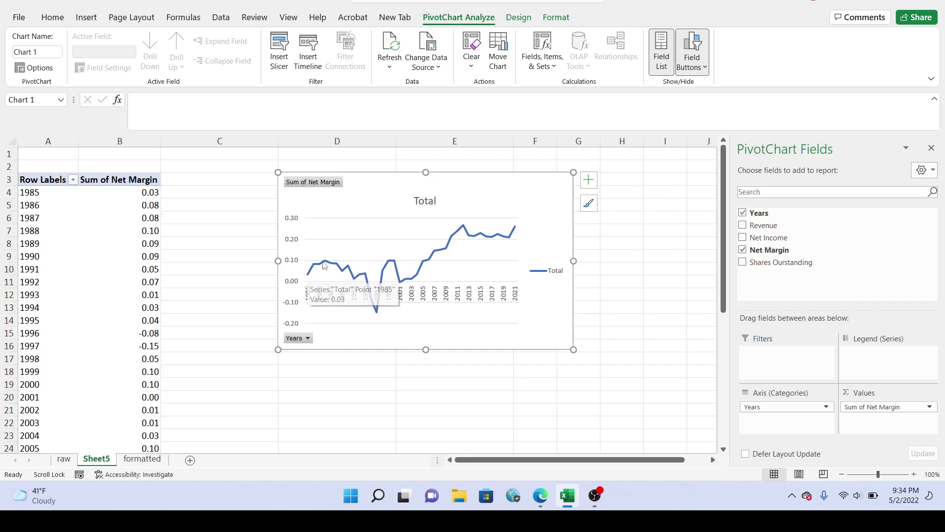
pyautogui.moveTo(378, 315)
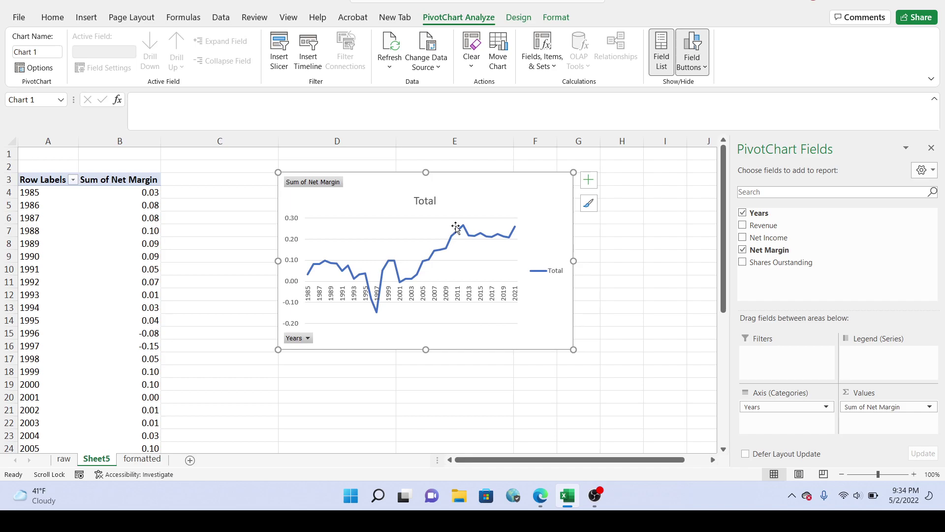
pyautogui.moveTo(463, 229)
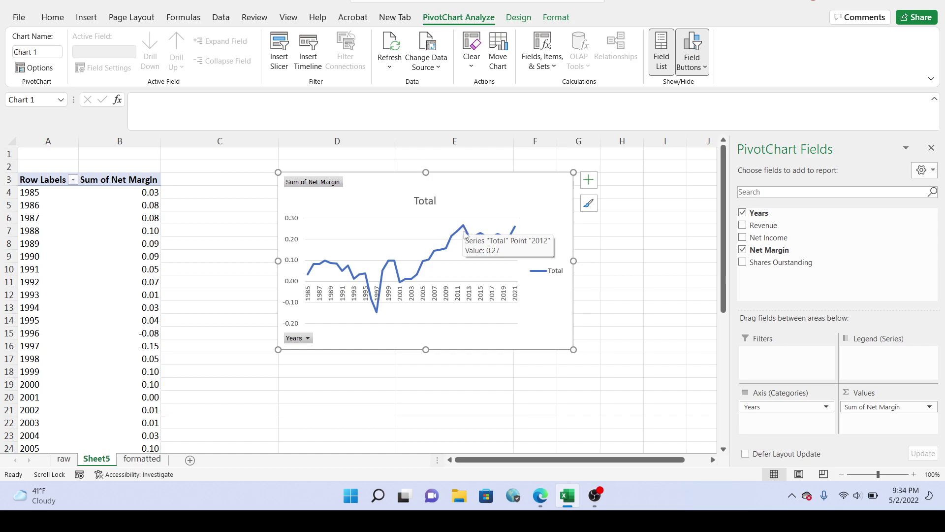
pyautogui.moveTo(516, 232)
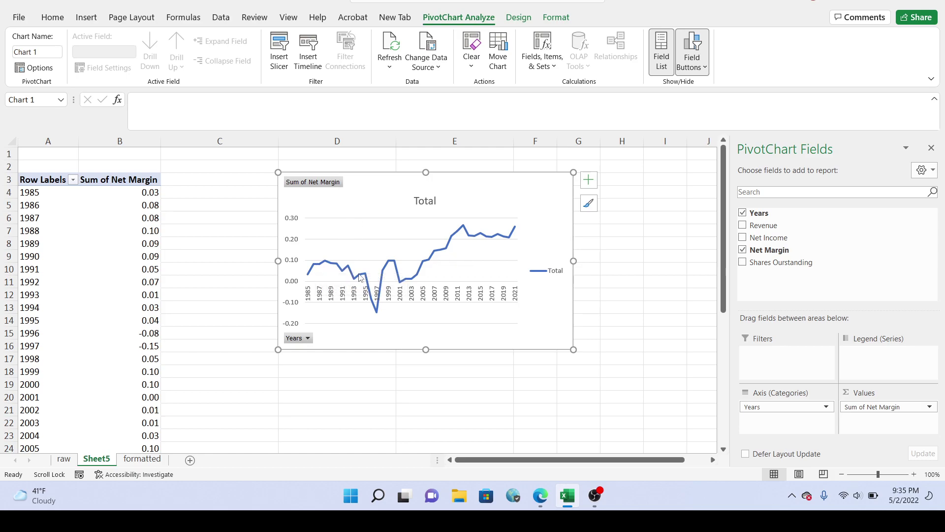
pyautogui.moveTo(394, 264)
pyautogui.moveTo(479, 185)
pyautogui.mouseDown()
pyautogui.moveTo(444, 171)
pyautogui.moveTo(482, 173)
pyautogui.mouseUp()
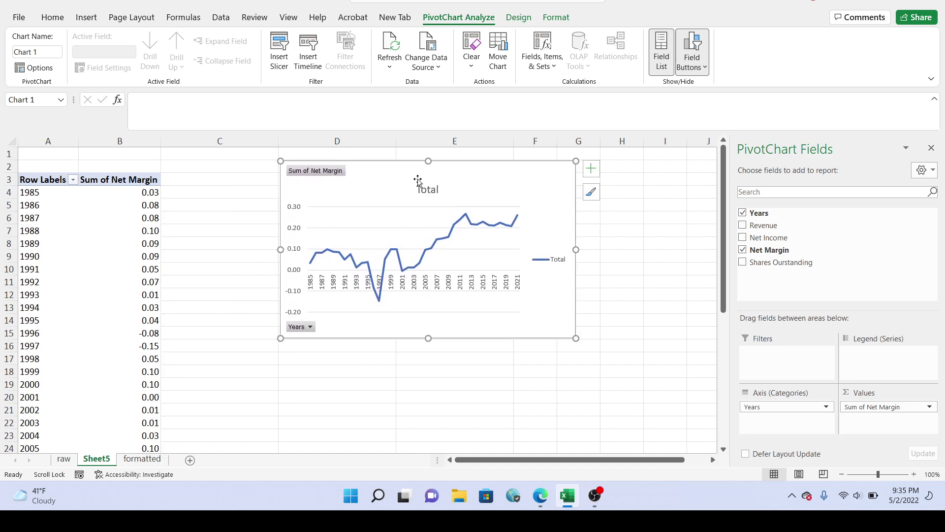
# Step: Deselect the chart and select the 1991 Net Margin value in B10
pyautogui.click(329, 355)
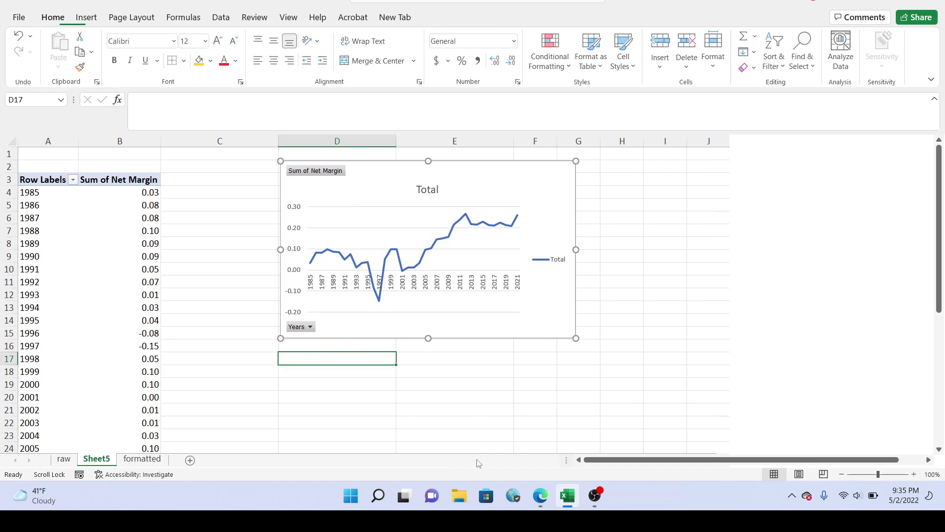
pyautogui.click(102, 272)
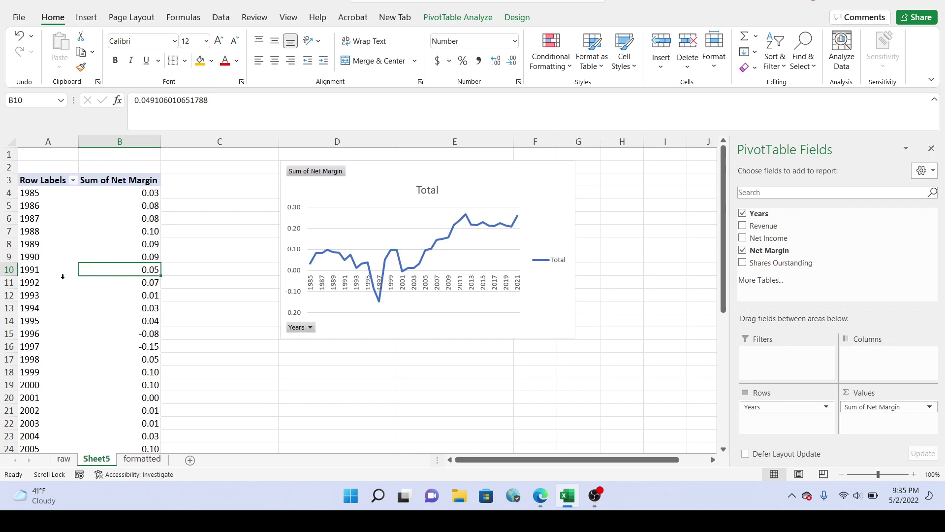
pyautogui.scroll(-2, 66, 276)
pyautogui.scroll(2, 70, 276)
# Step: Delete the Net Margin PivotChart
pyautogui.click(403, 179)
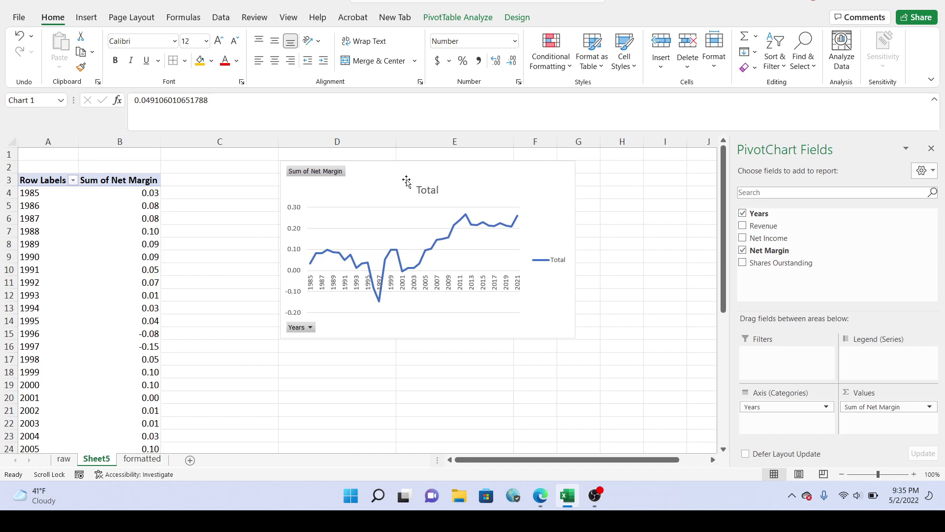
pyautogui.rightClick(490, 177)
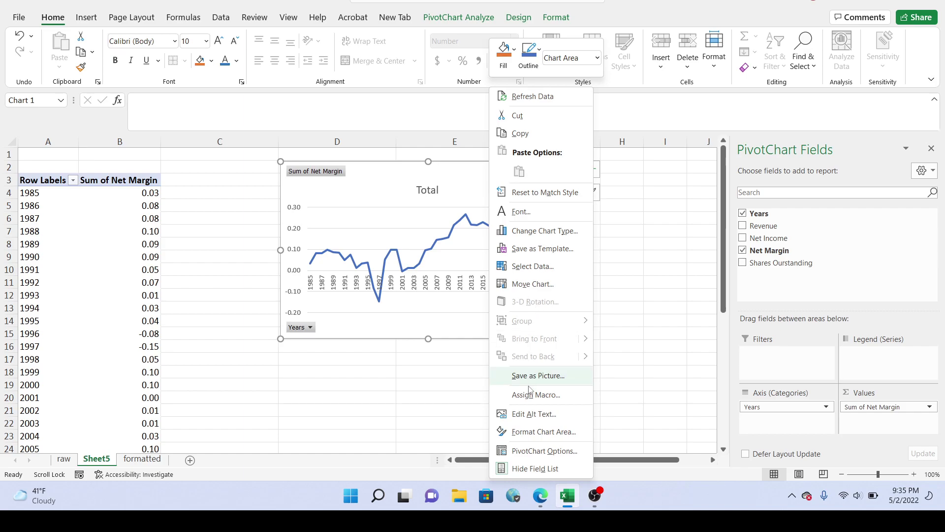
pyautogui.click(390, 213)
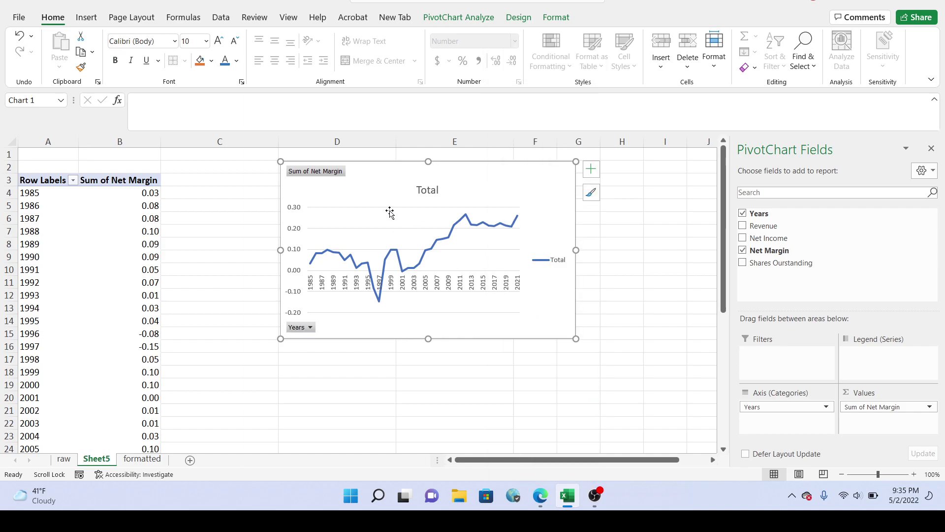
pyautogui.press('Delete')
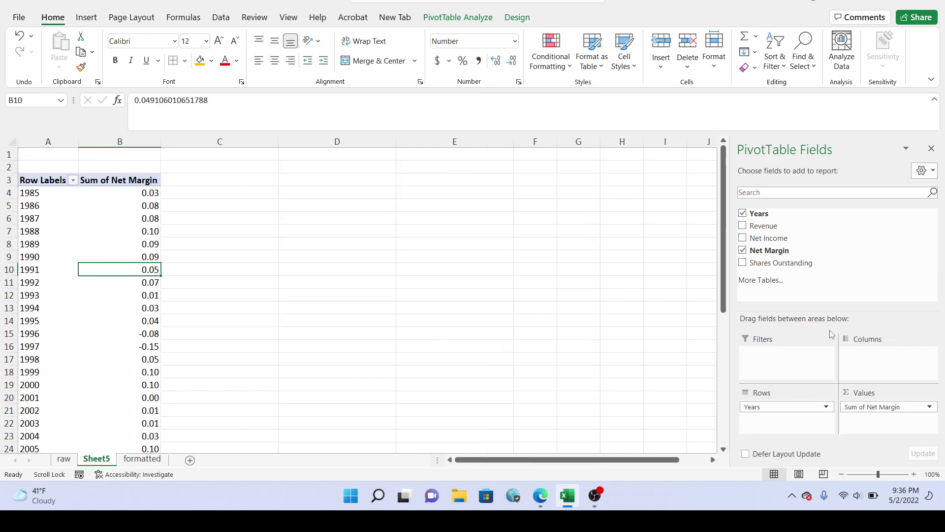
# Step: Replace Net Margin with Sum of Shares Ourstanding and select all column B values
pyautogui.click(742, 251)
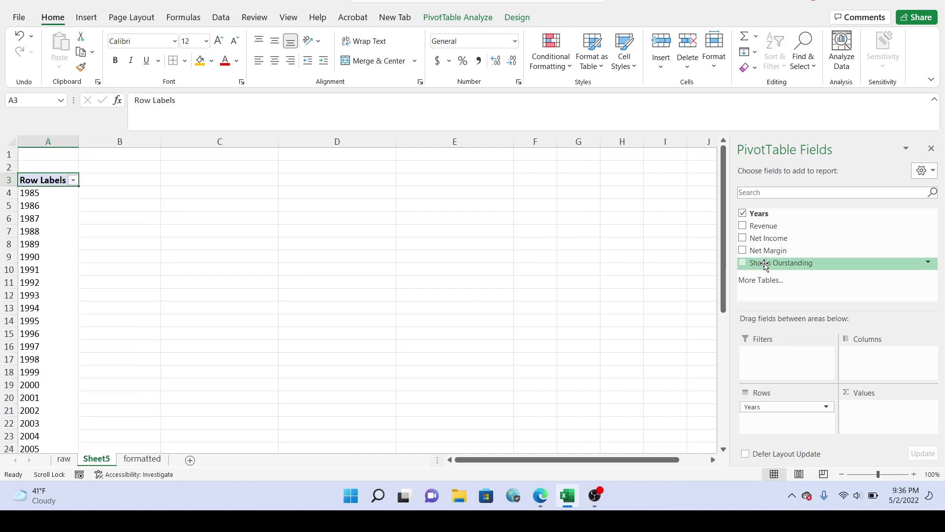
pyautogui.moveTo(765, 263); pyautogui.dragTo(878, 418)
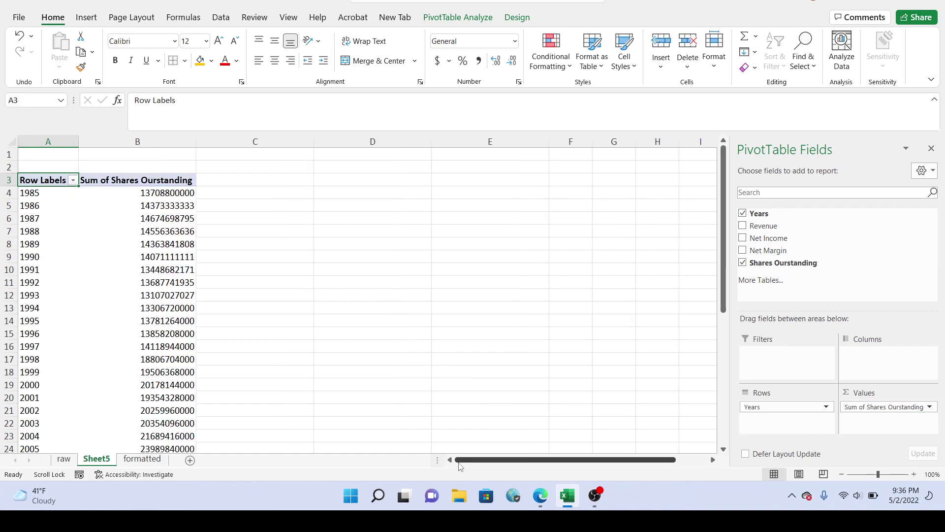
pyautogui.click(168, 195)
pyautogui.moveTo(168, 195)
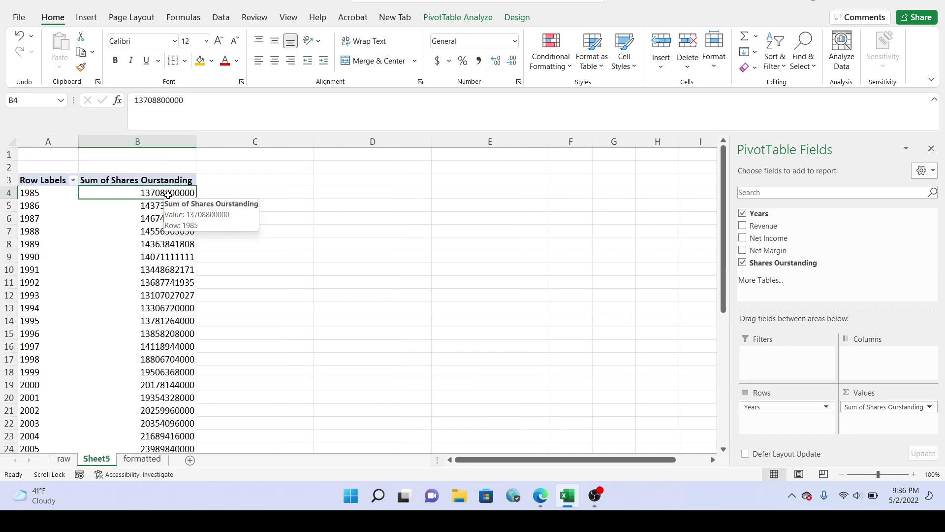
pyautogui.hotkey('ctrl', 'shift', 'Down')
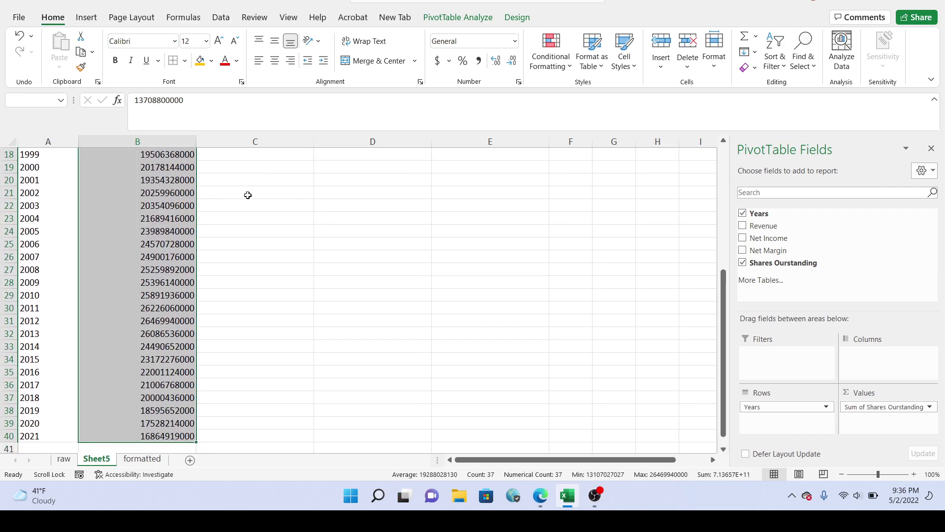
# Step: Format the shares values with Comma Style and zero decimal places
pyautogui.click(480, 61)
pyautogui.click(496, 60)
pyautogui.click(495, 60)
pyautogui.click(509, 62)
pyautogui.click(509, 62)
pyautogui.click(509, 62)
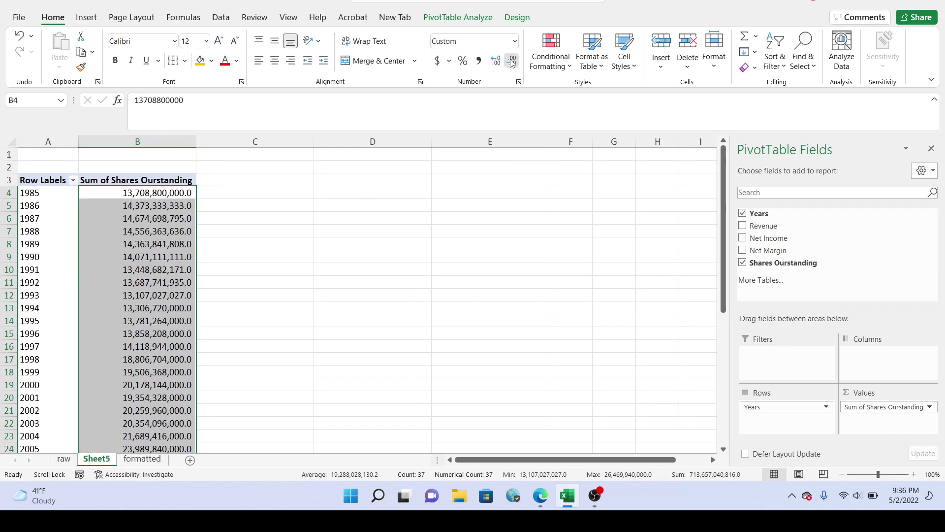
pyautogui.click(509, 61)
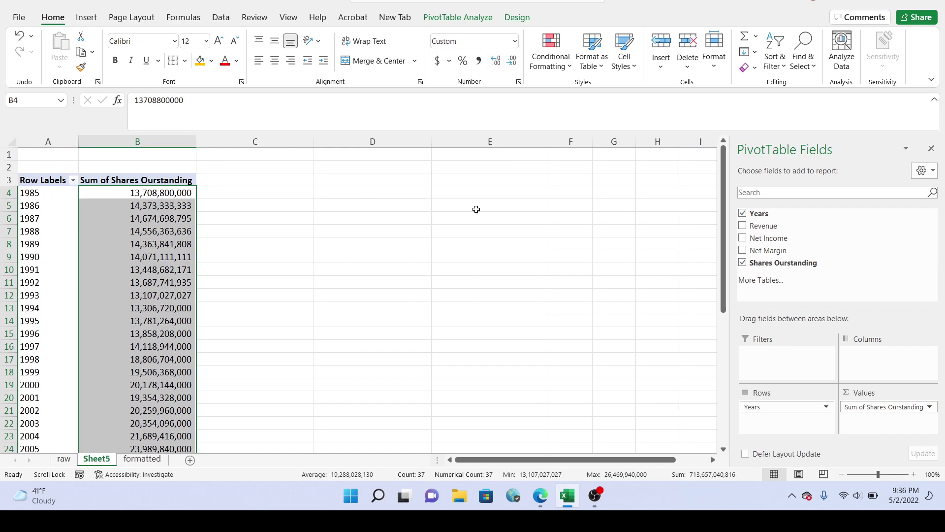
# Step: Select share counts for 1985–2004, 2005–2012 and 2012–2021, ending on 2012 in B31
pyautogui.click(103, 262)
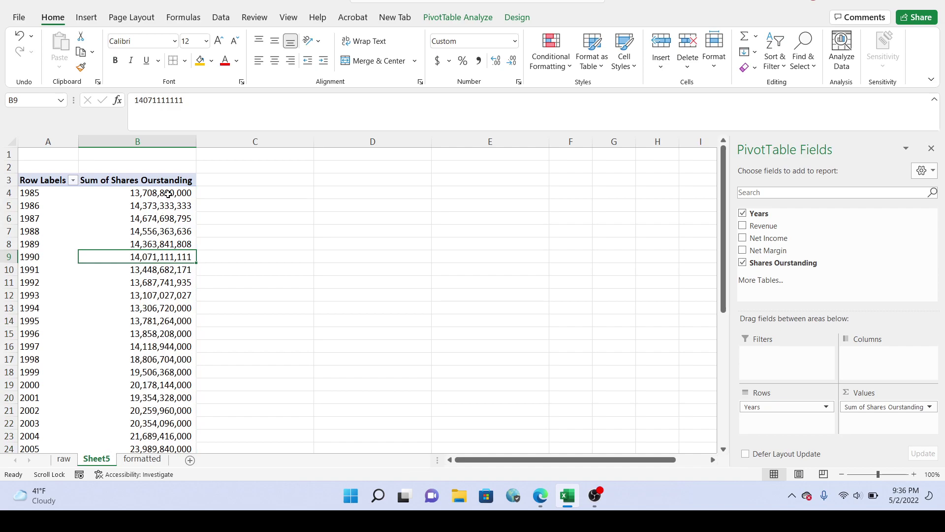
pyautogui.moveTo(168, 194); pyautogui.dragTo(155, 440)
pyautogui.scroll(-3, 149, 345)
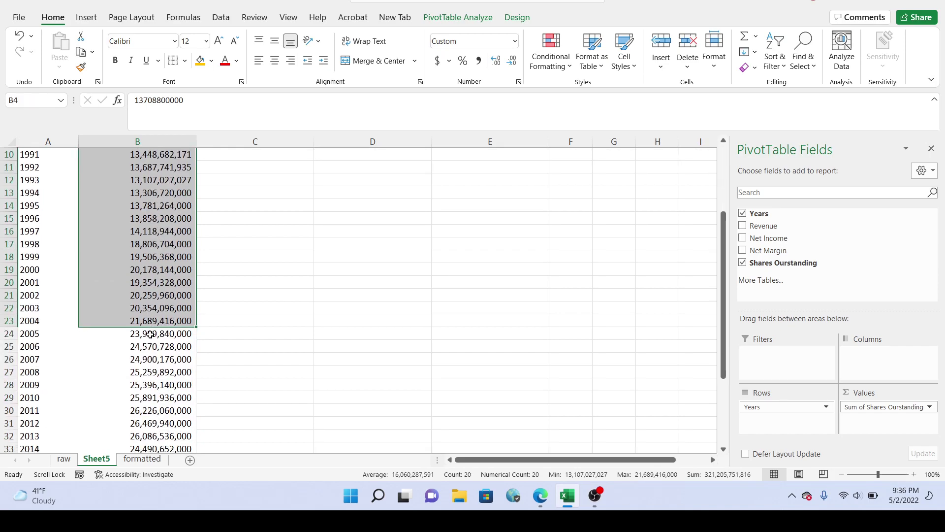
pyautogui.scroll(-3, 150, 334)
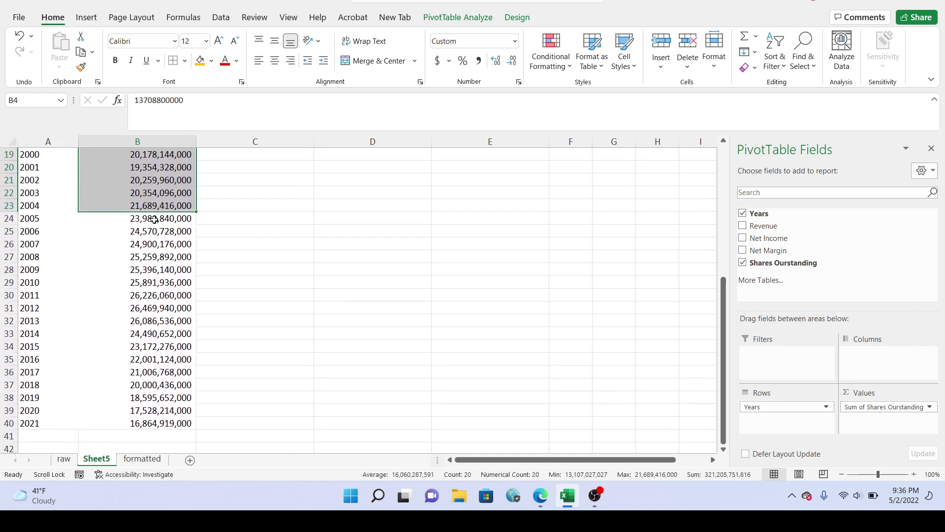
pyautogui.moveTo(155, 219); pyautogui.dragTo(156, 305)
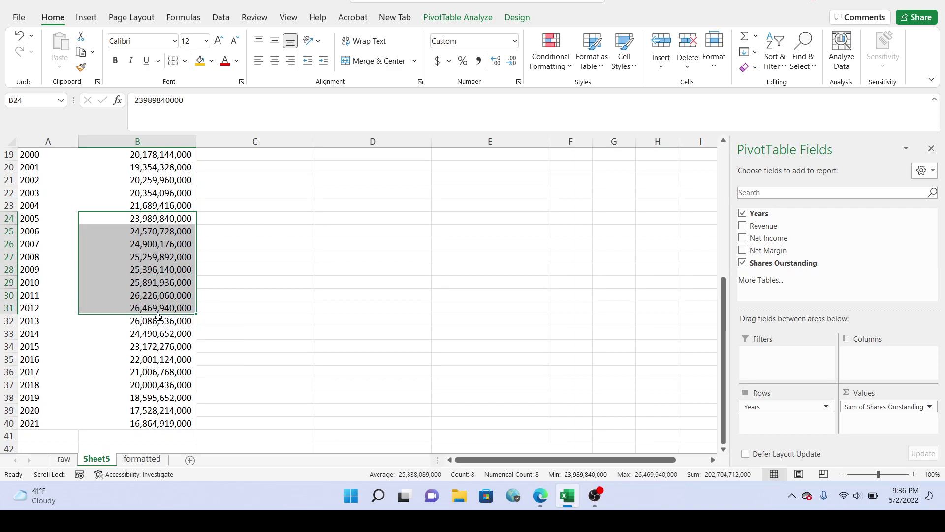
pyautogui.click(156, 310)
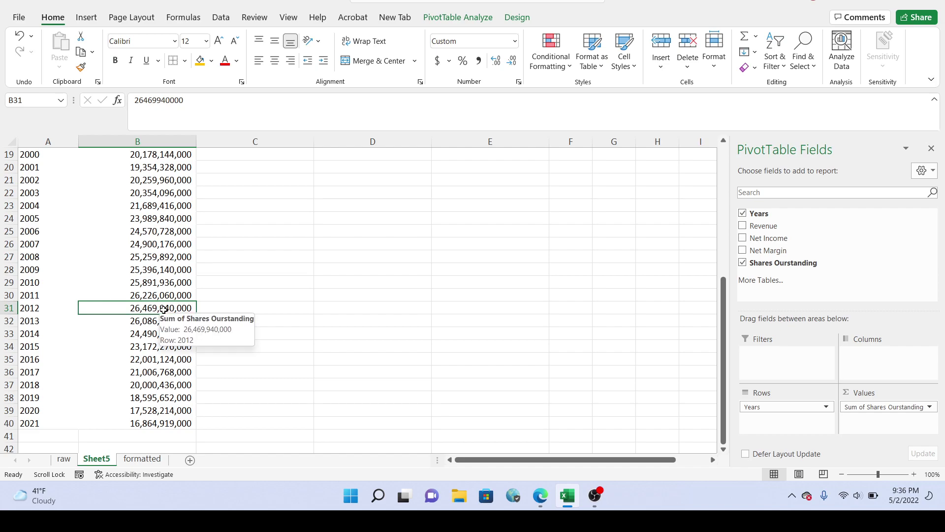
pyautogui.moveTo(164, 309); pyautogui.dragTo(160, 420)
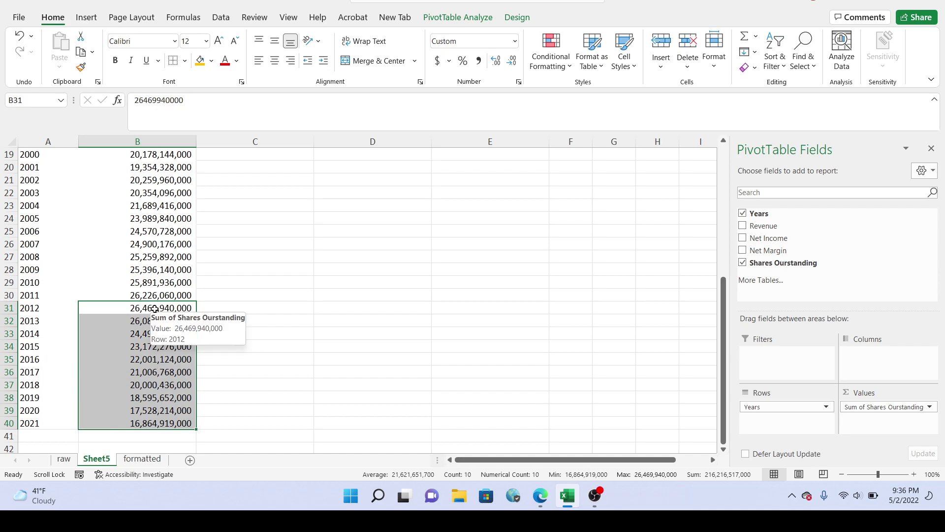
pyautogui.click(154, 308)
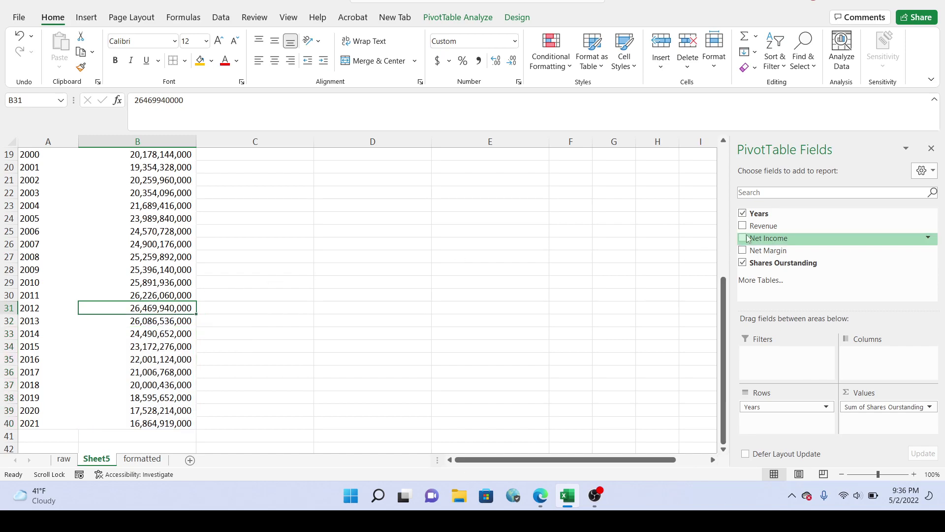
# Step: Move Years to Filters, enable Select Multiple Items and clear all years
pyautogui.moveTo(760, 215); pyautogui.dragTo(771, 357)
pyautogui.scroll(6, 150, 216)
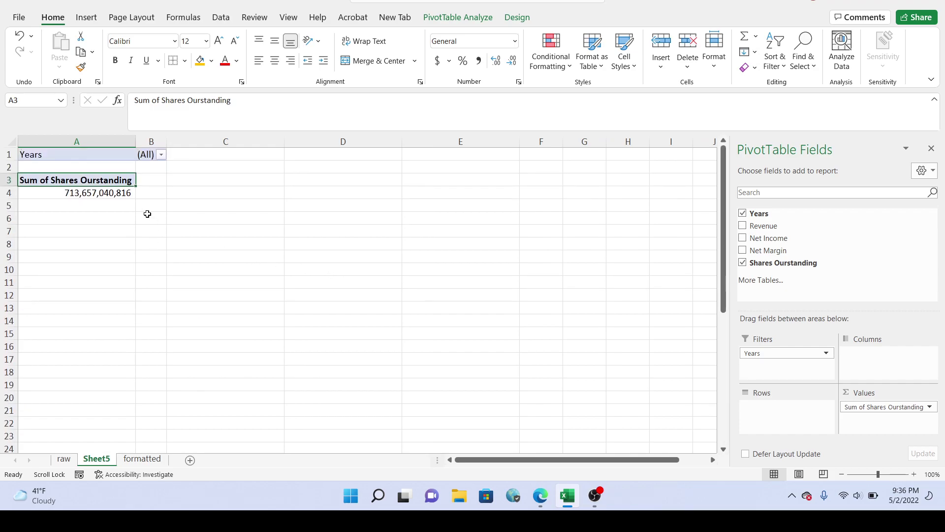
pyautogui.click(161, 155)
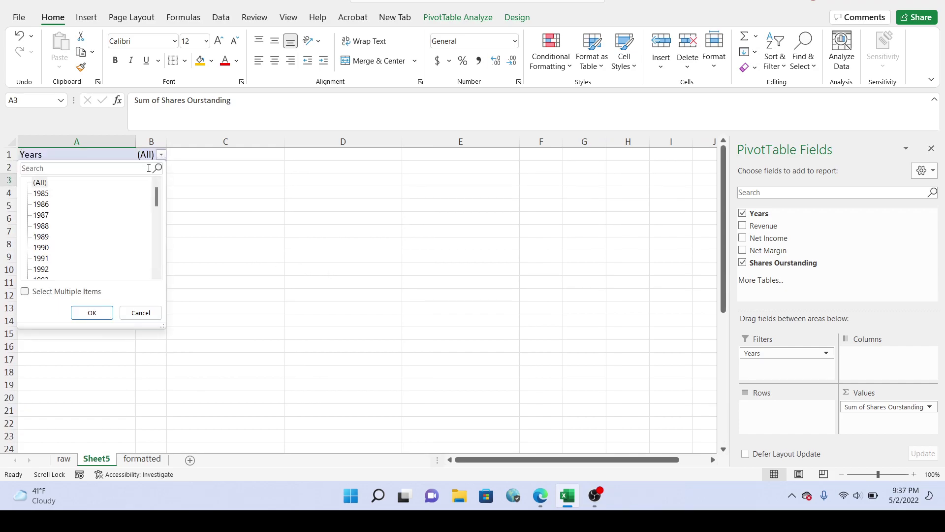
pyautogui.click(25, 292)
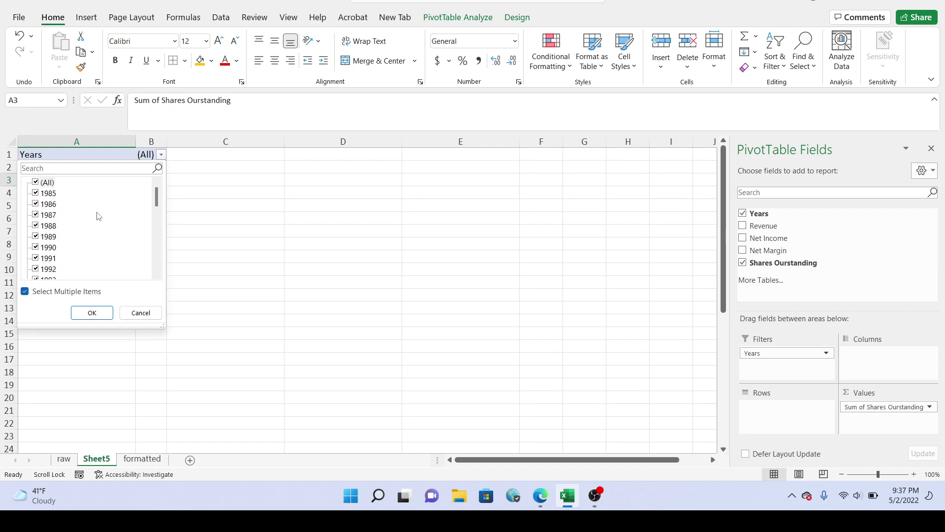
pyautogui.click(43, 183)
pyautogui.moveTo(158, 204); pyautogui.dragTo(144, 247)
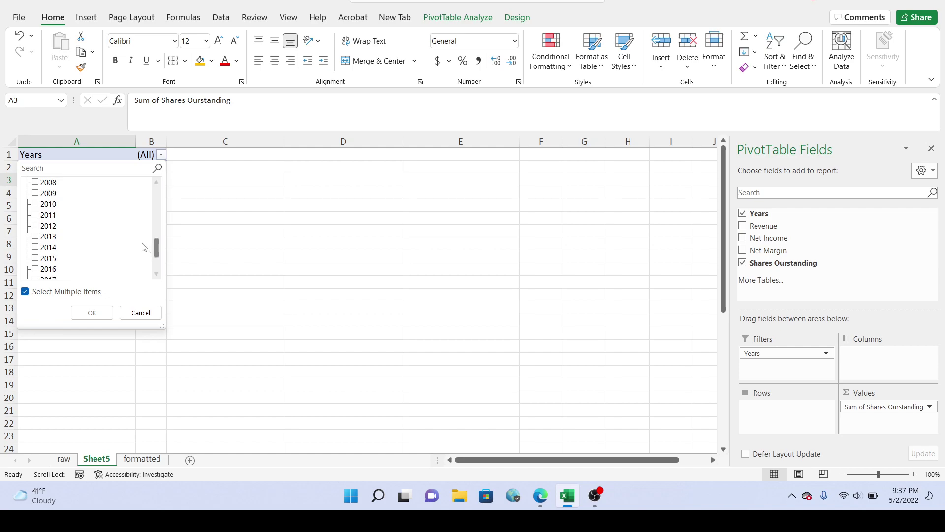
# Step: Filter to years 2012 through 2021 and put Years back into Rows
pyautogui.click(40, 227)
pyautogui.click(40, 237)
pyautogui.click(40, 247)
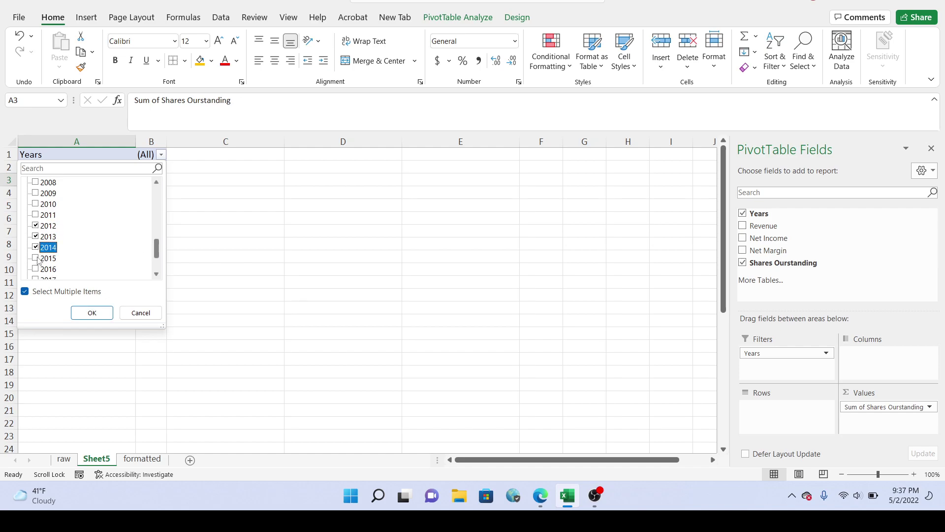
pyautogui.click(38, 259)
pyautogui.scroll(-1, 39, 251)
pyautogui.click(39, 236)
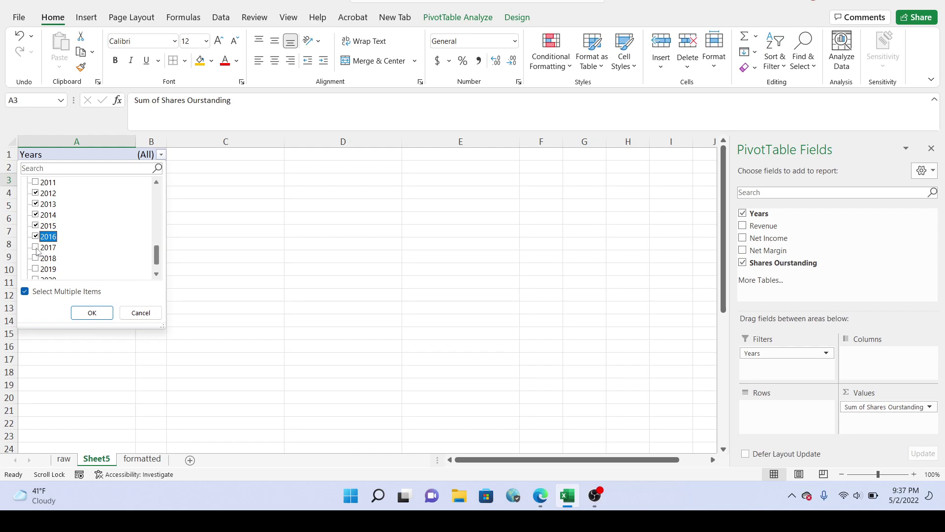
pyautogui.click(38, 248)
pyautogui.click(38, 259)
pyautogui.scroll(-1, 38, 253)
pyautogui.click(38, 248)
pyautogui.click(39, 258)
pyautogui.click(39, 269)
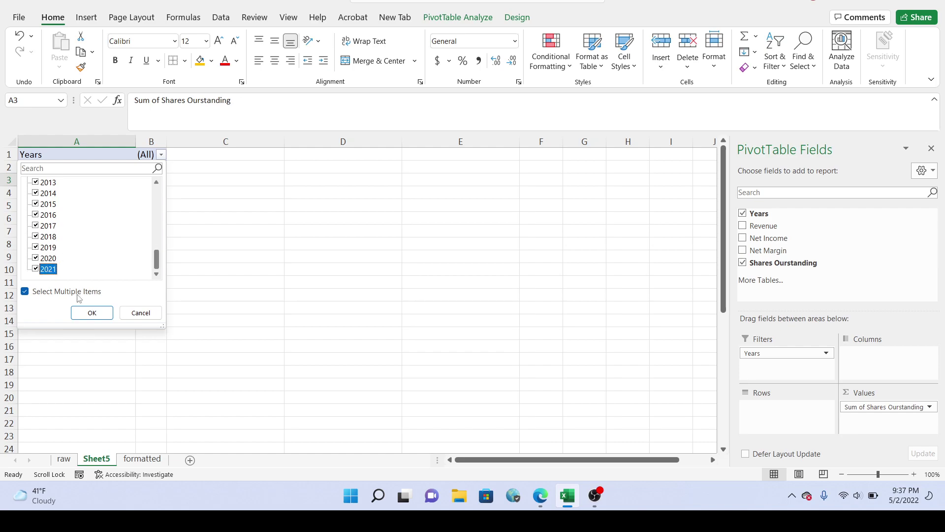
pyautogui.click(85, 312)
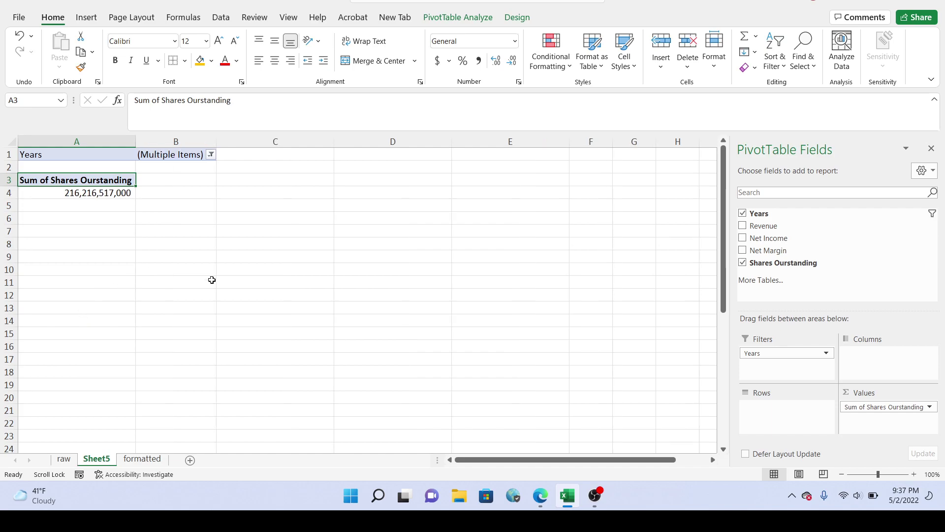
pyautogui.moveTo(758, 213); pyautogui.dragTo(756, 395)
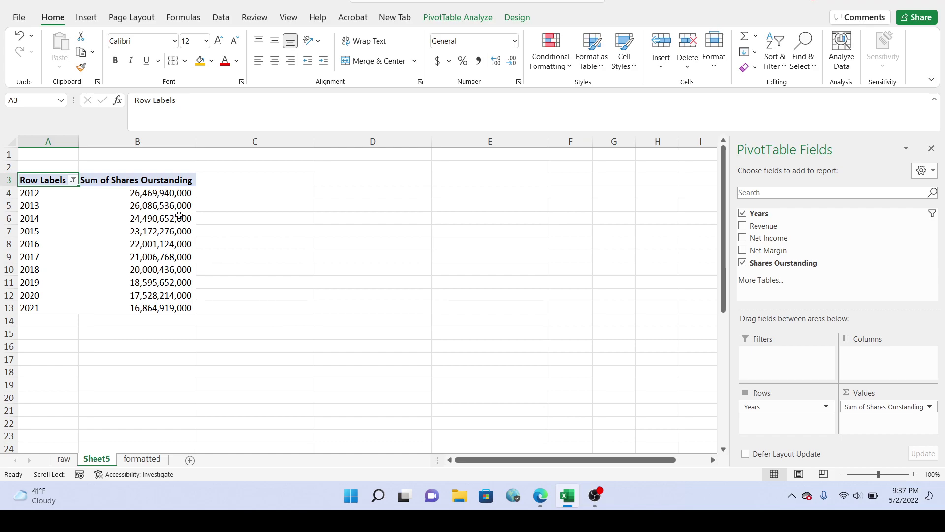
# Step: Insert a line chart of the 2012–2021 shares values, then undo it
pyautogui.click(159, 193)
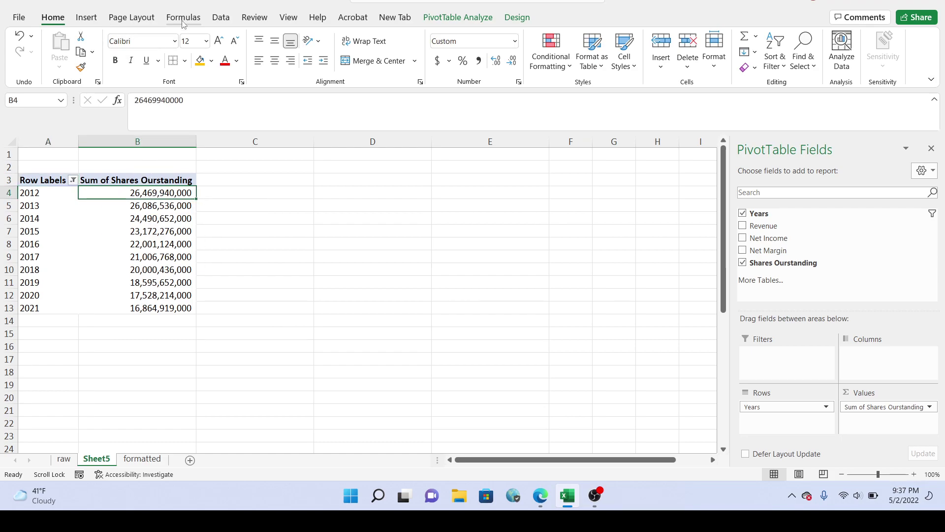
pyautogui.click(83, 18)
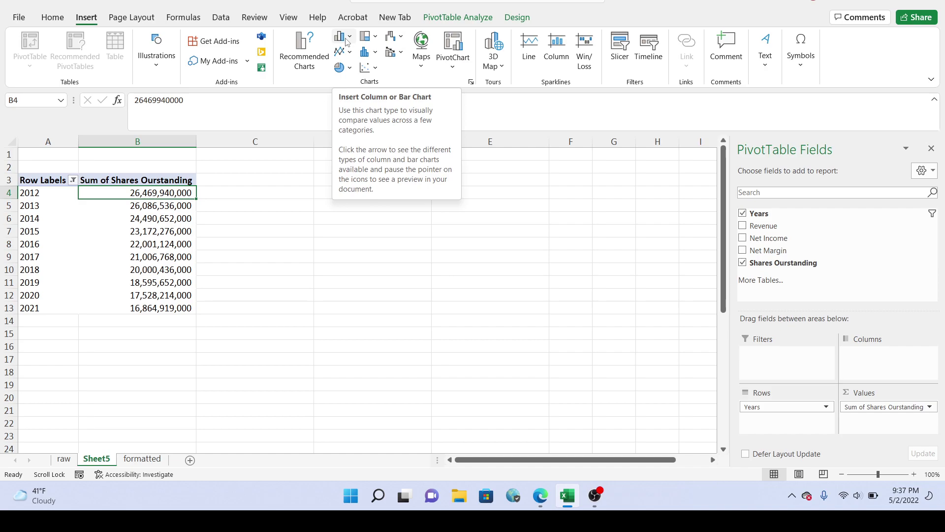
pyautogui.click(347, 52)
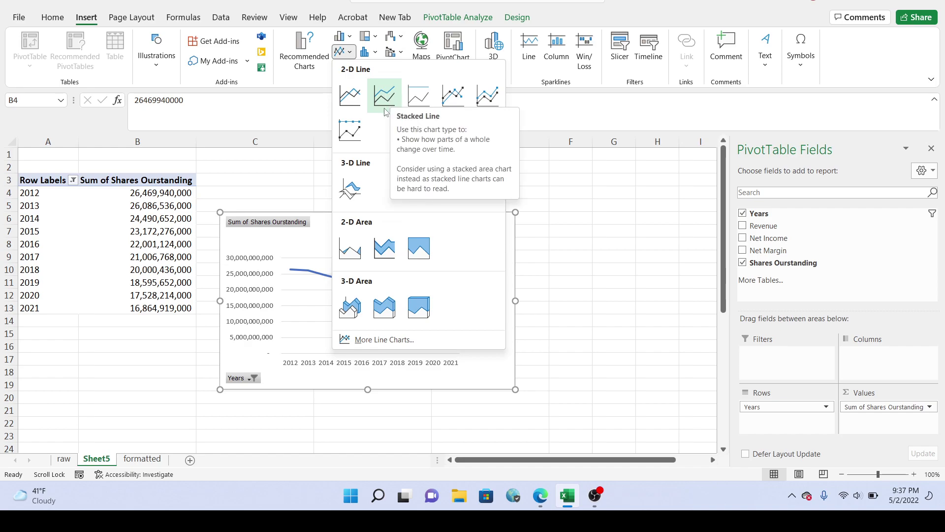
pyautogui.click(353, 100)
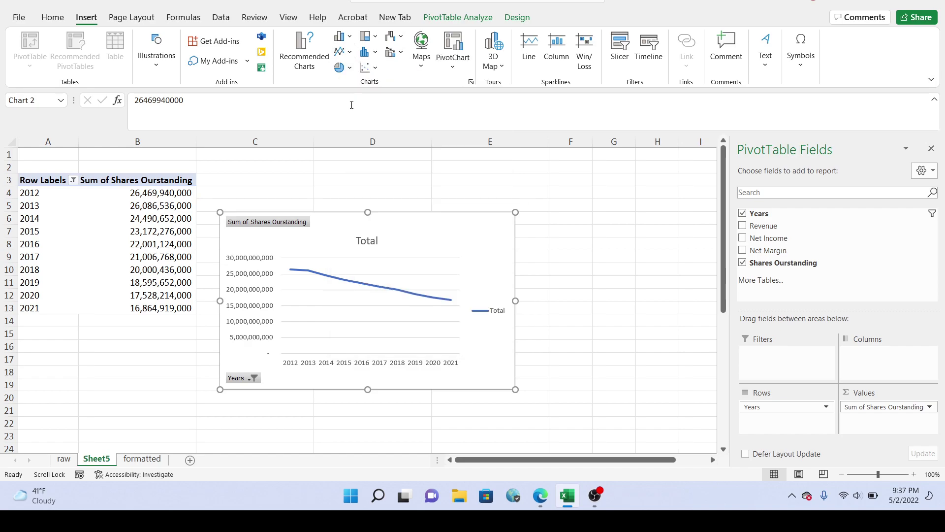
pyautogui.rightClick(469, 229)
pyautogui.click(445, 226)
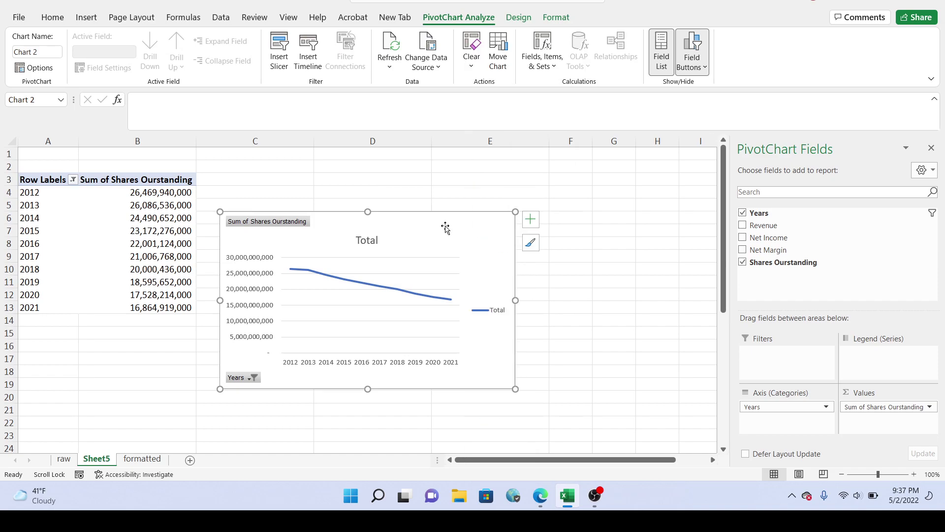
pyautogui.press('Escape')
pyautogui.hotkey('ctrl', 'z')
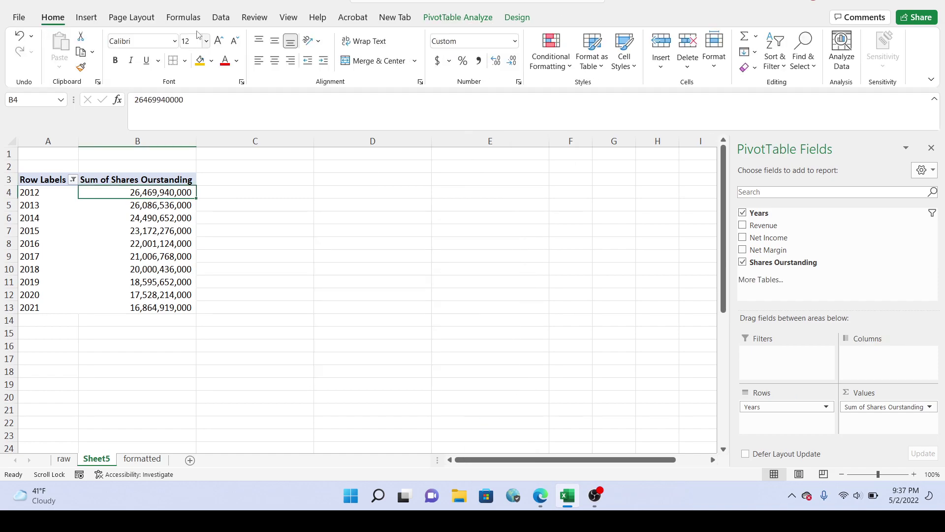
# Step: Preview the column chart gallery and close it without inserting
pyautogui.click(89, 20)
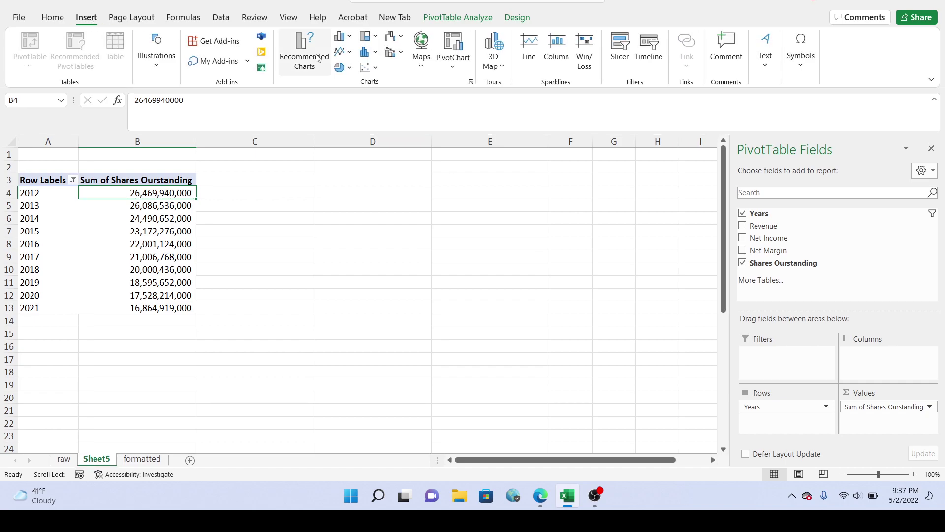
pyautogui.click(343, 35)
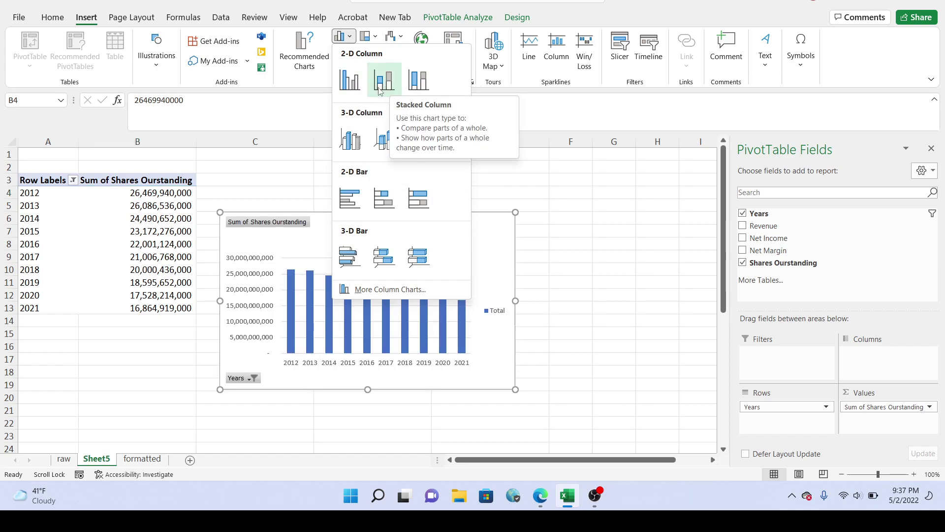
pyautogui.click(280, 177)
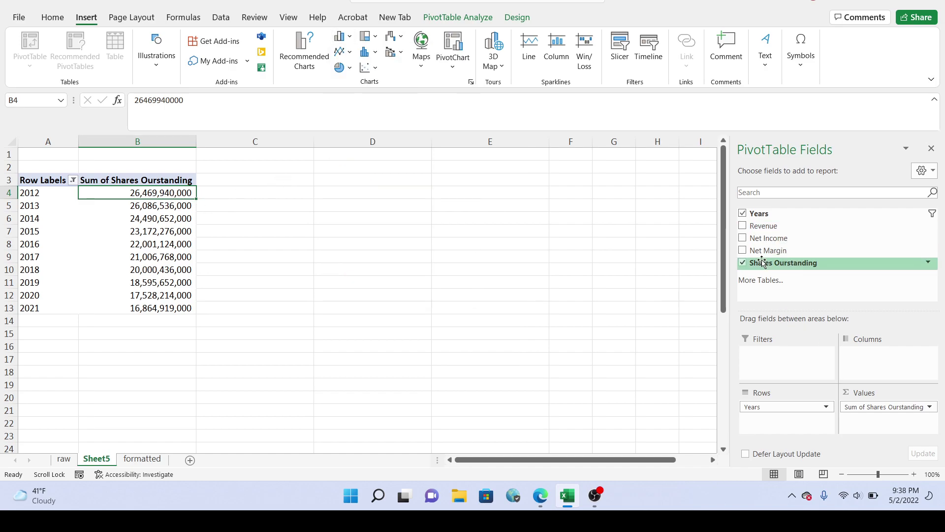
# Step: Add a second Shares Ourstanding values column and set it to show % Difference From
pyautogui.moveTo(772, 266); pyautogui.dragTo(888, 431)
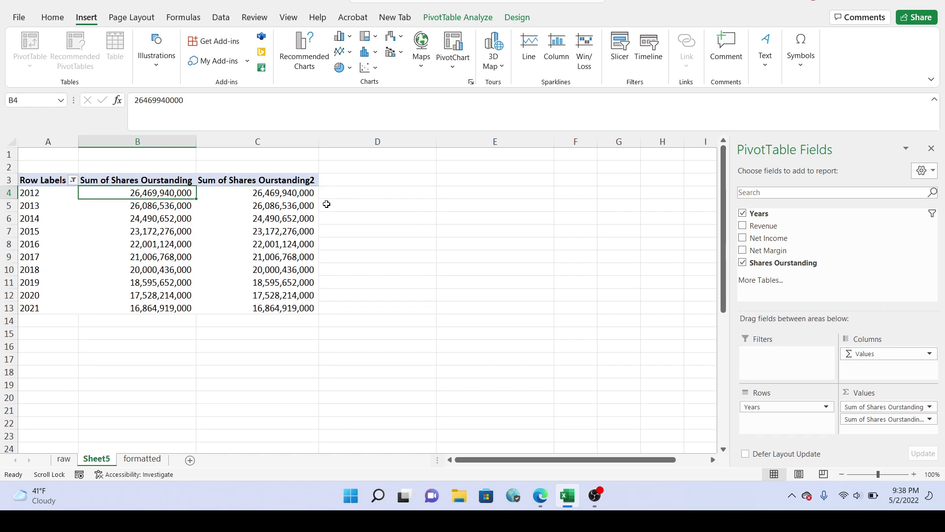
pyautogui.click(241, 193)
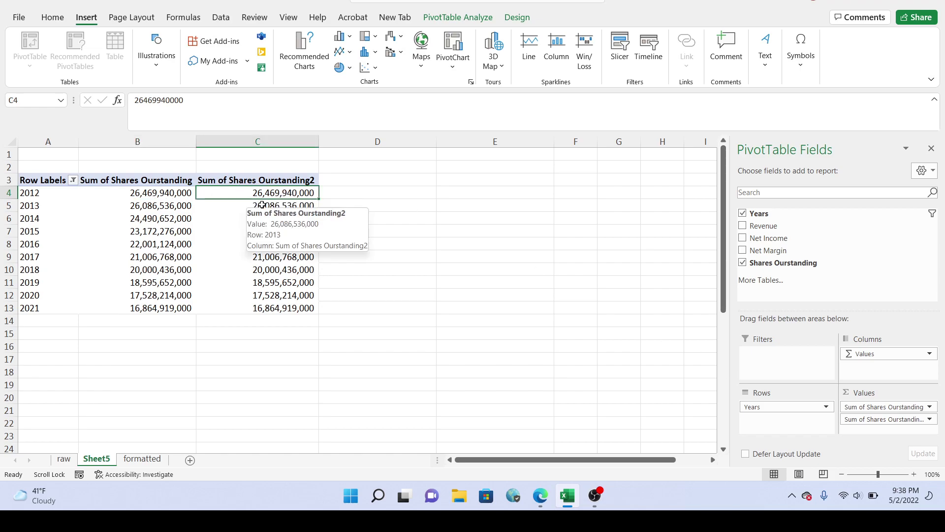
pyautogui.rightClick(294, 195)
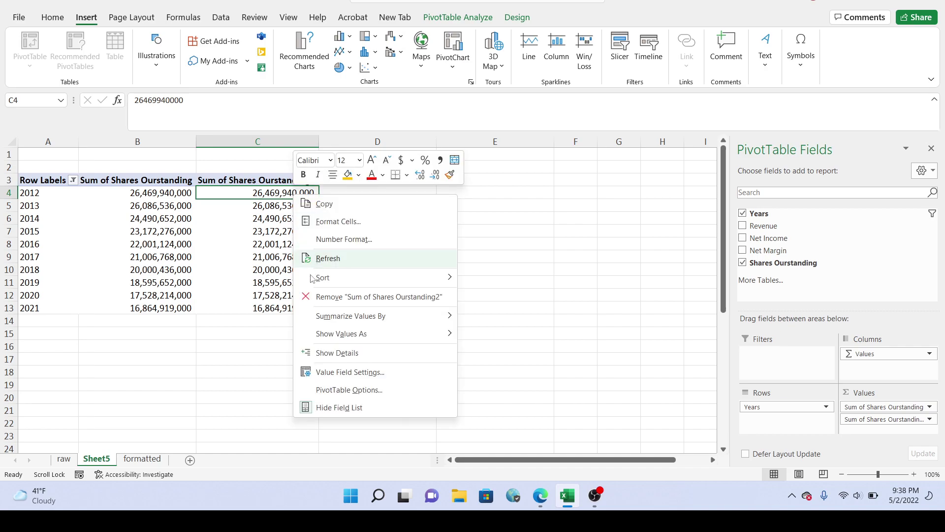
pyautogui.moveTo(350, 335)
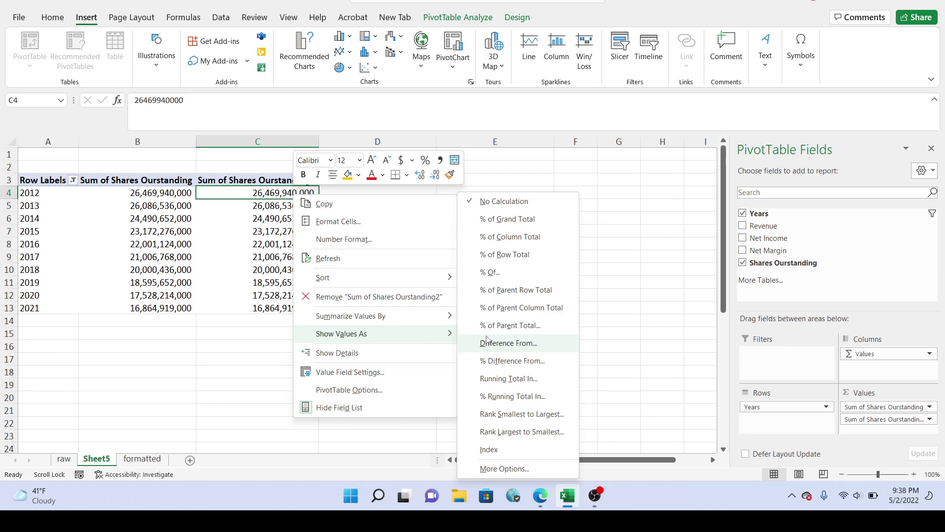
pyautogui.click(510, 361)
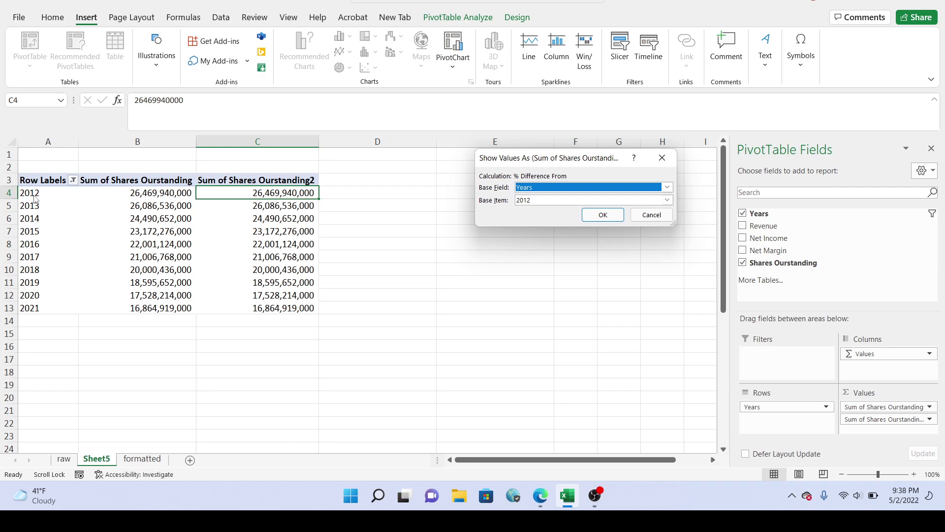
# Step: Apply % difference from base year 2012 and check the 2013 and 2014 percentages
pyautogui.click(603, 215)
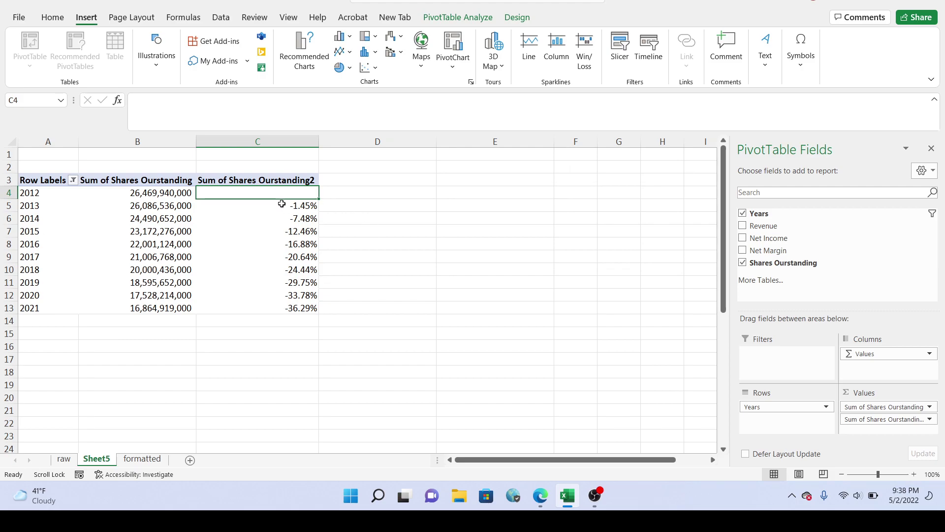
pyautogui.click(253, 206)
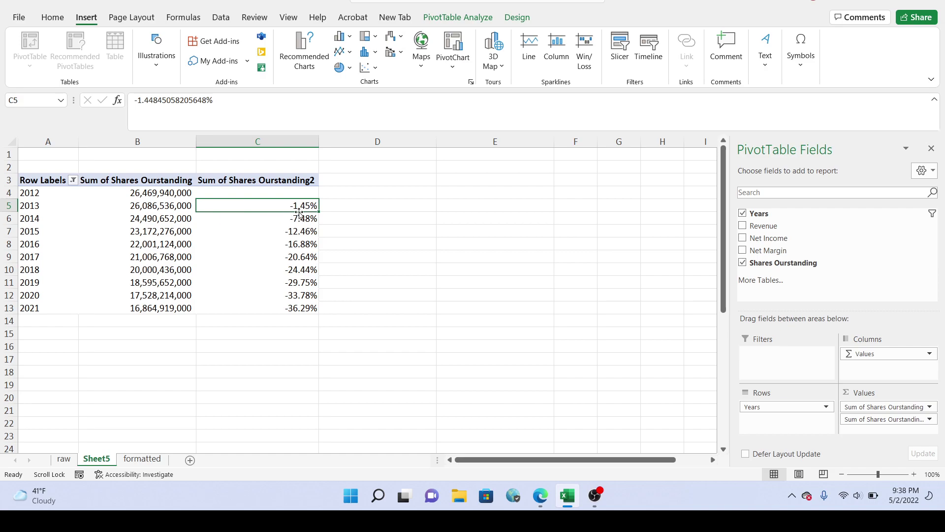
pyautogui.click(167, 193)
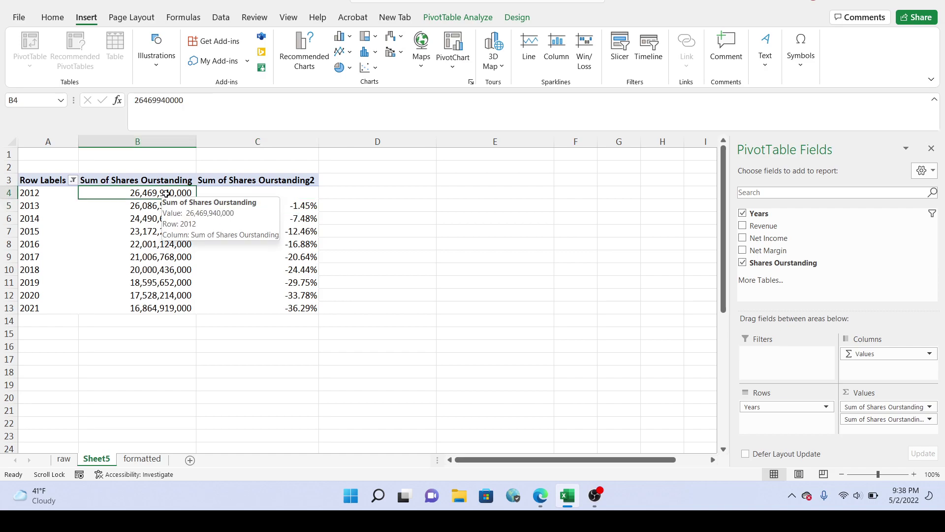
pyautogui.click(281, 208)
pyautogui.click(271, 220)
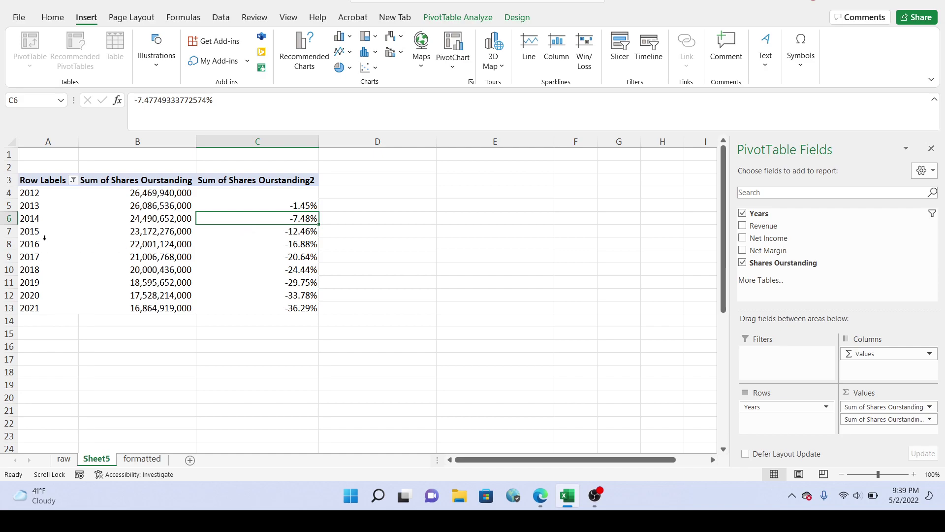
# Step: Compare the 2021 value of -36.29% against the 2012 baseline share count
pyautogui.click(45, 311)
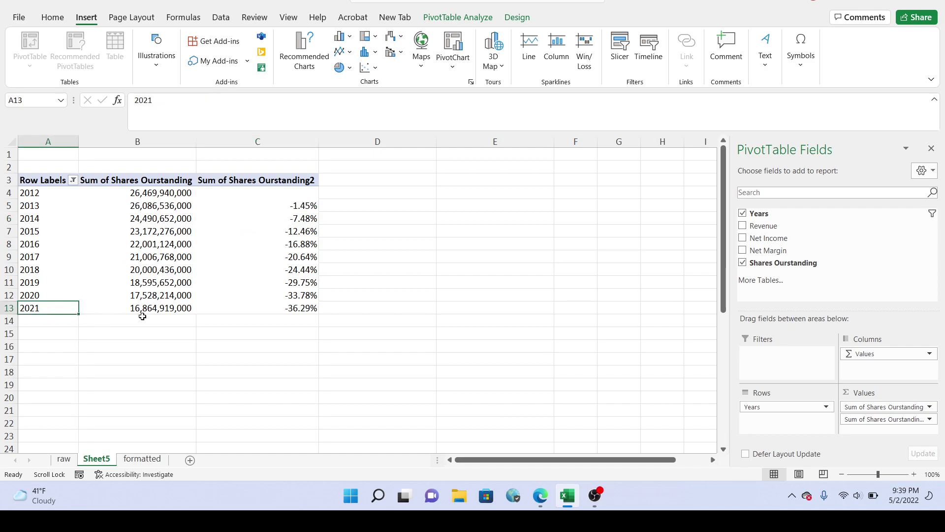
pyautogui.click(269, 308)
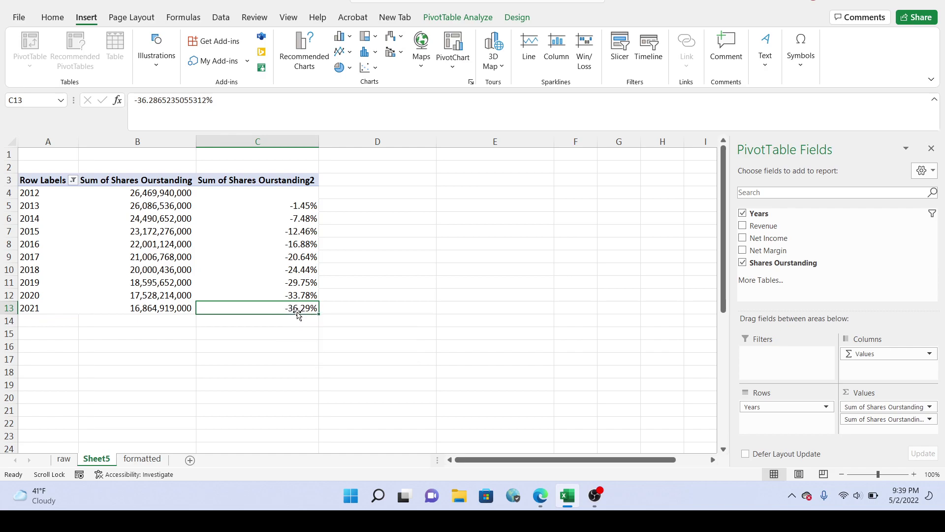
pyautogui.click(159, 193)
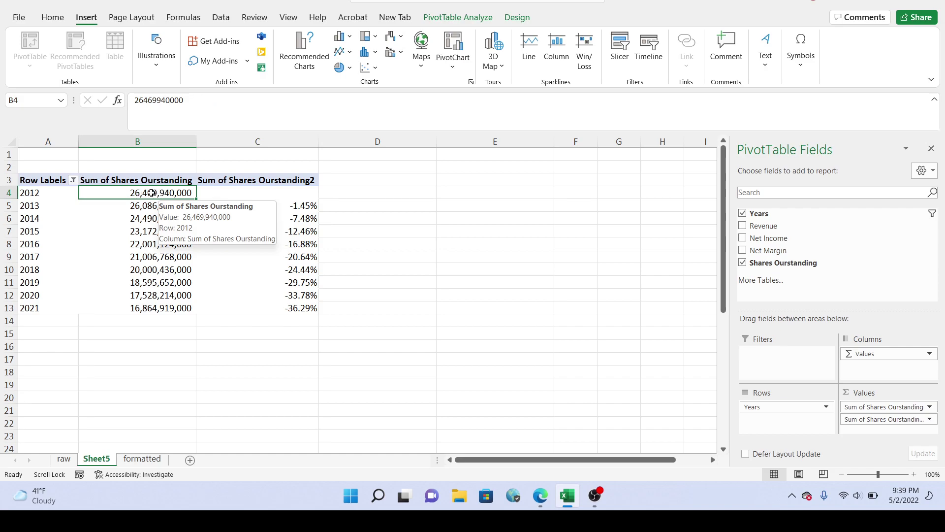
pyautogui.click(254, 309)
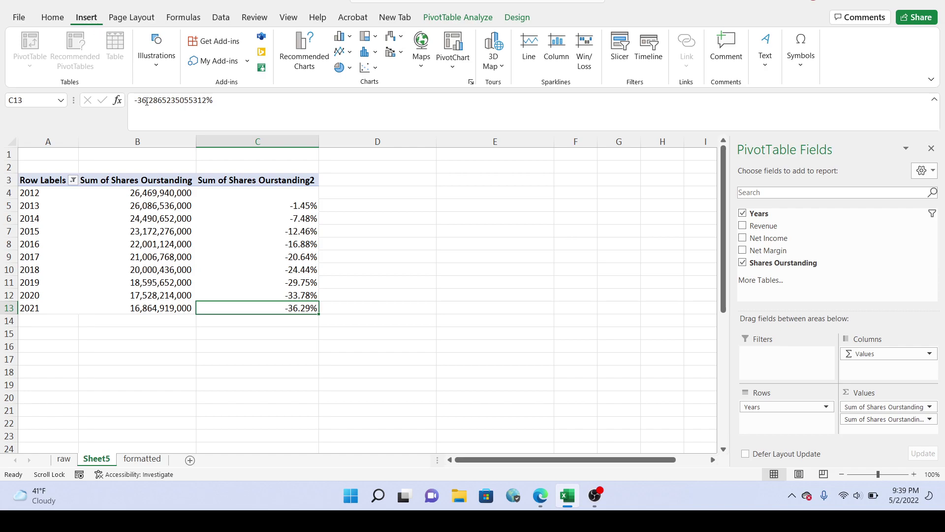
pyautogui.click(259, 205)
pyautogui.click(258, 194)
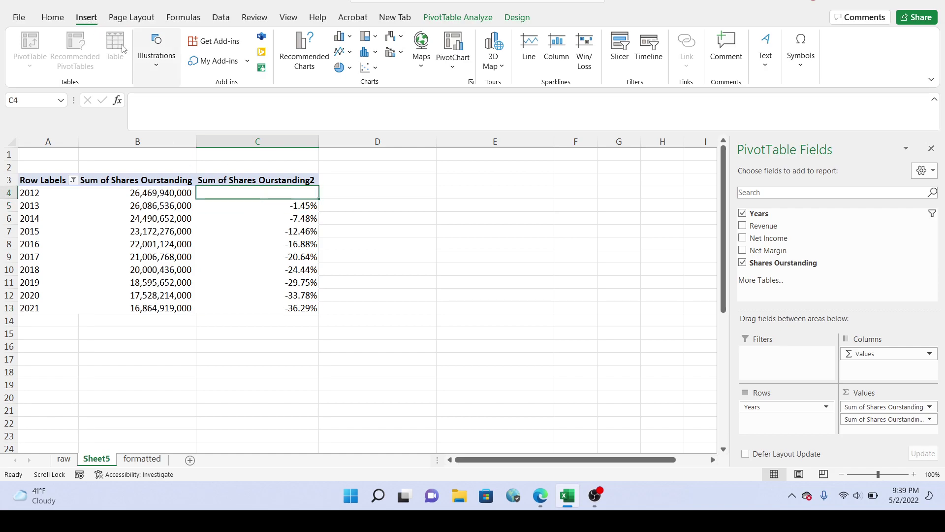
pyautogui.click(53, 17)
pyautogui.click(86, 17)
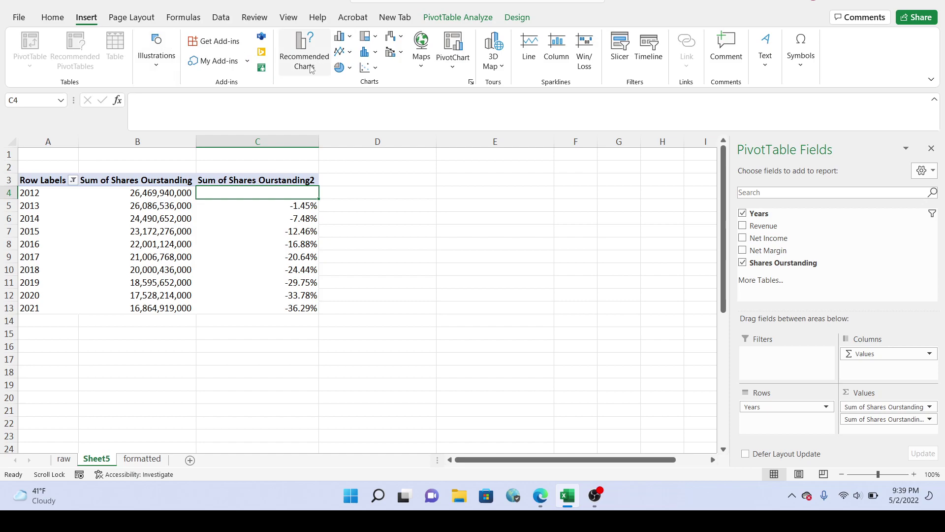
# Step: Insert a Clustered Column PivotChart near D4 and remove the raw Sum of Shares Ourstanding field
pyautogui.click(347, 38)
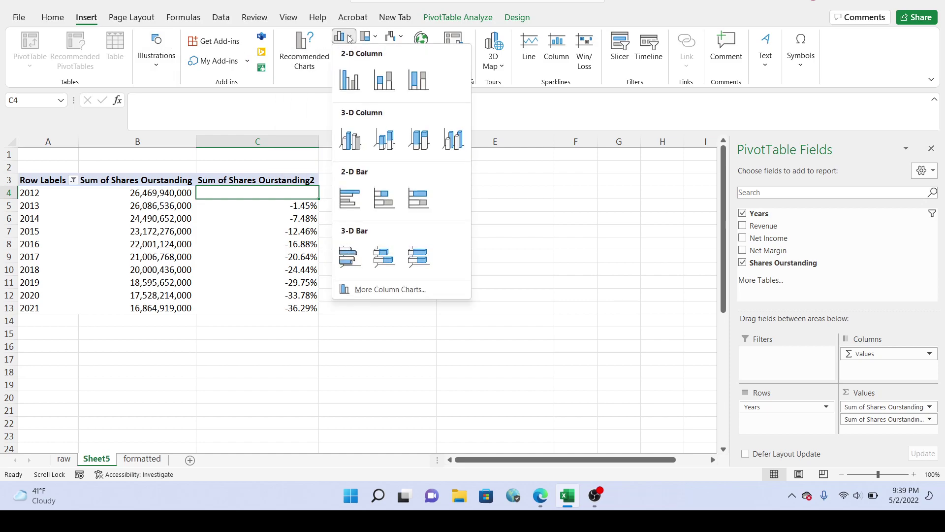
pyautogui.click(362, 82)
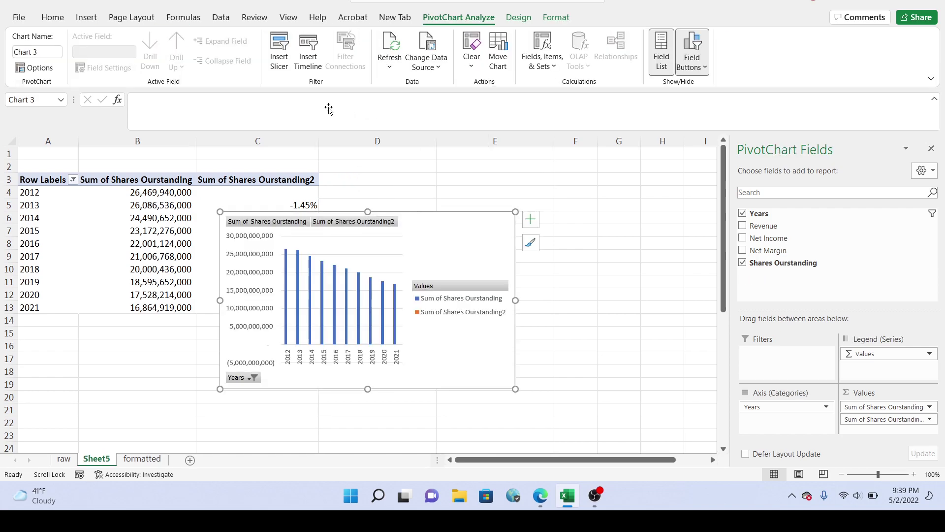
pyautogui.moveTo(422, 219); pyautogui.dragTo(542, 169)
pyautogui.rightClick(410, 180)
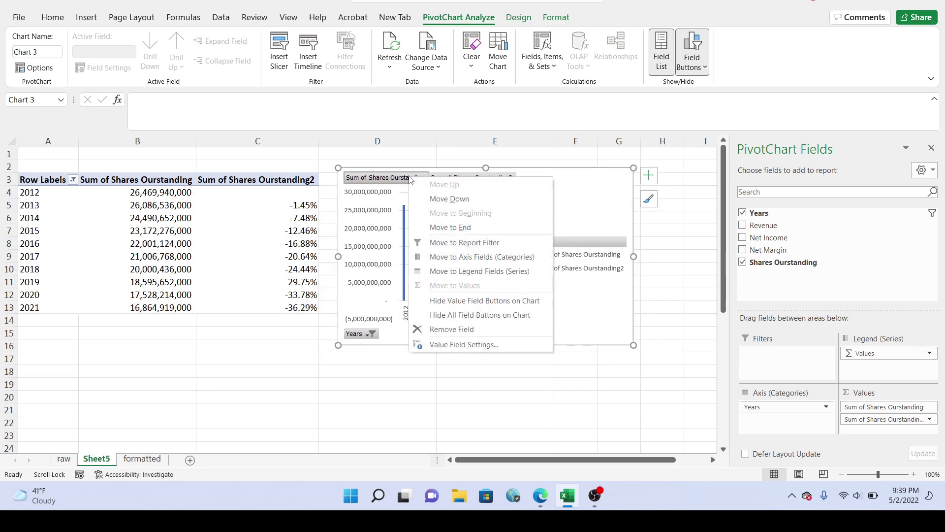
pyautogui.click(452, 329)
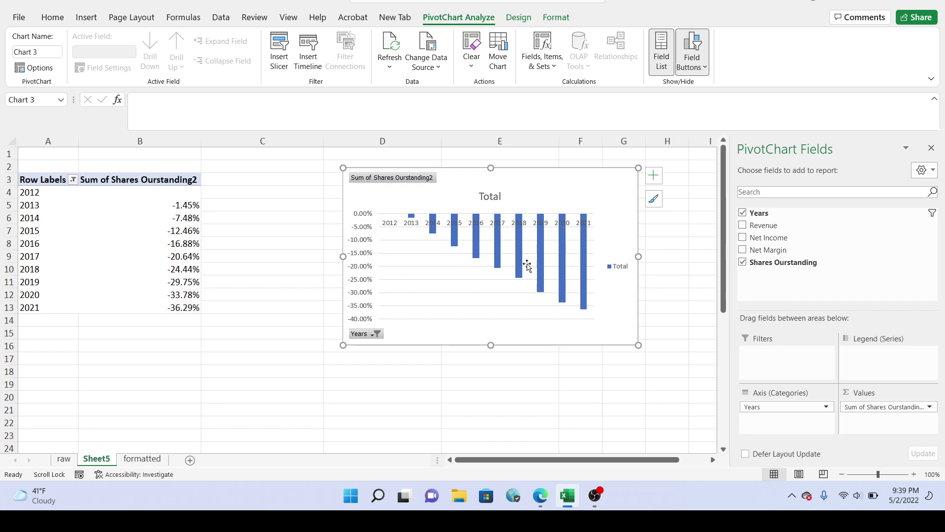
pyautogui.moveTo(584, 311)
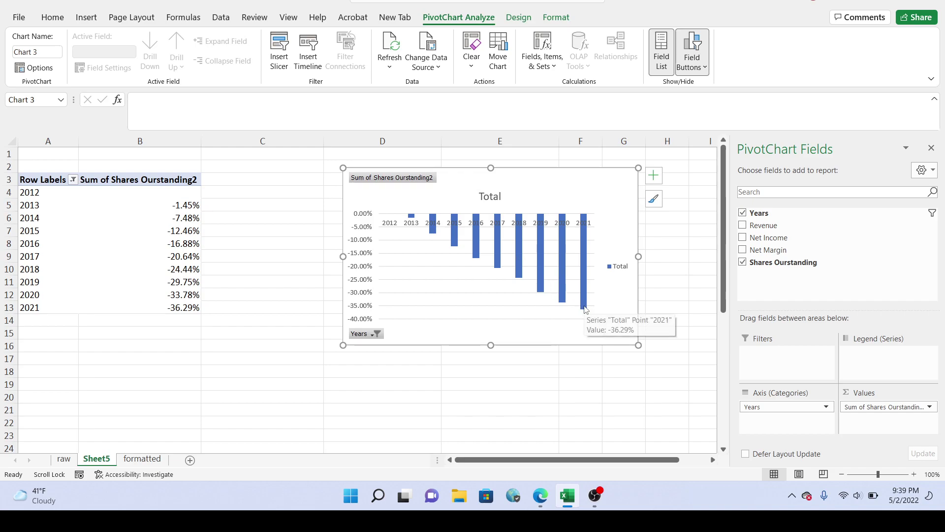